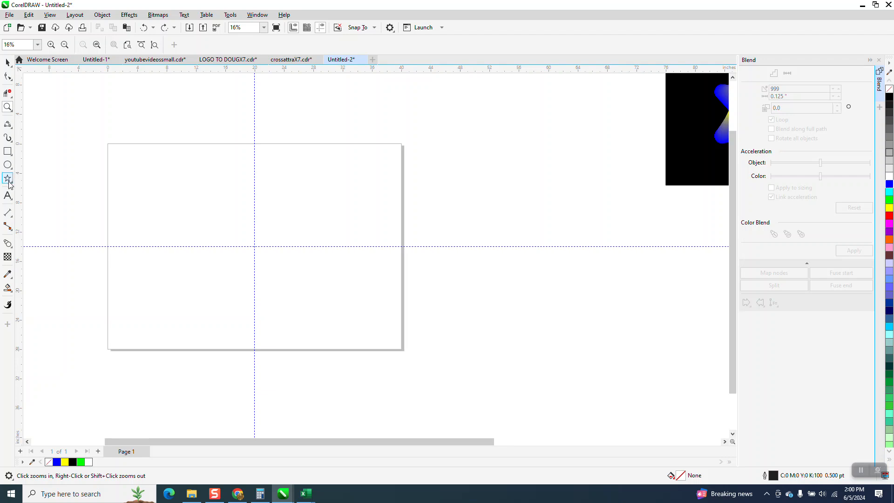
Step: Draw a six-pointed star about 18 by 20.7 inches and centre it on the page
click(13, 186)
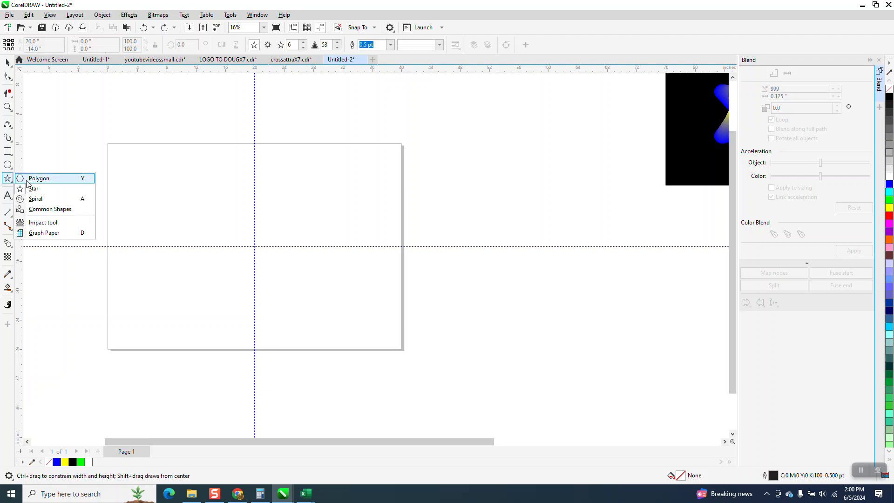
click(32, 188)
drag(321, 194, 167, 344)
key(p)
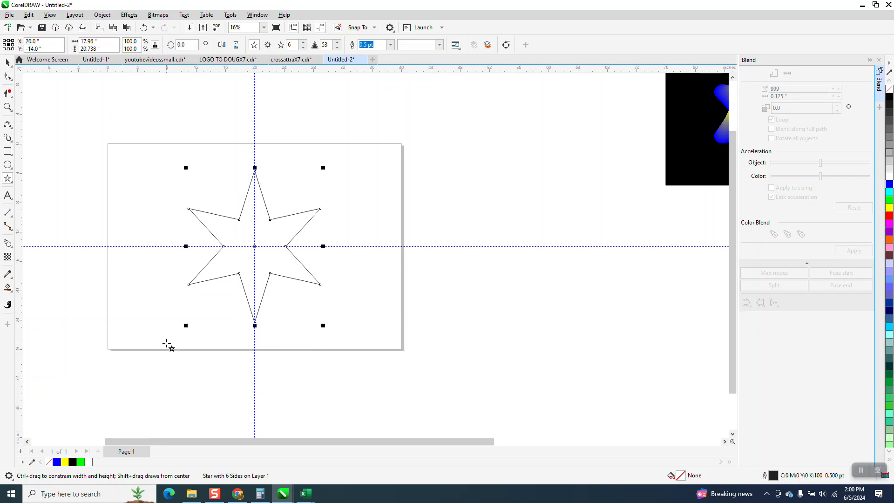
Step: Convert the six-pointed star to curves
click(106, 17)
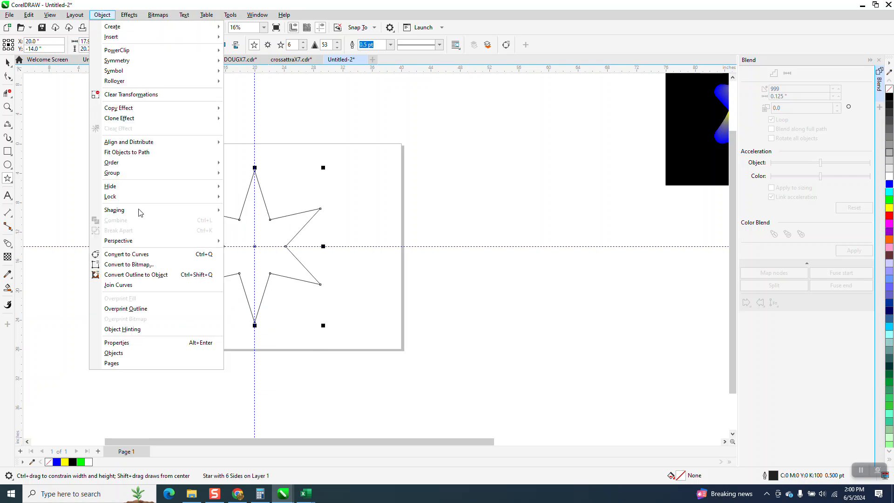
key(Escape)
key(ctrl+q)
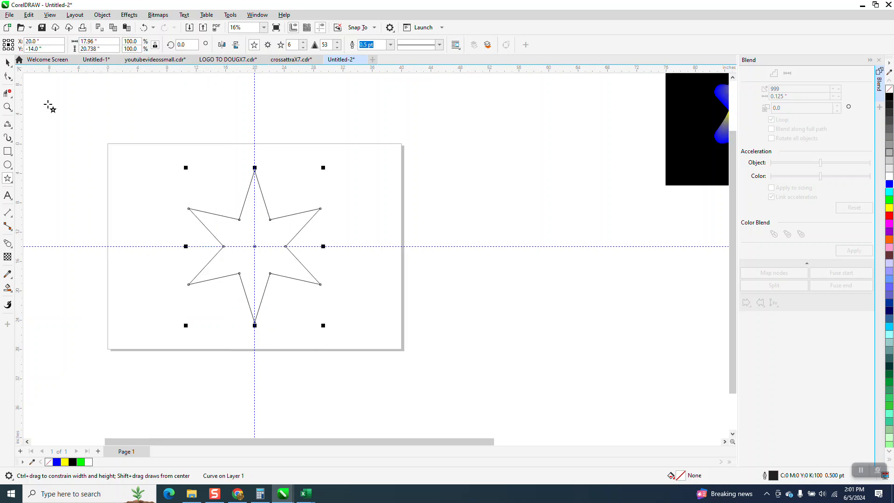
Step: Round only the star's six outer tips with a 1.0-inch fillet, leaving the inner nodes out
click(8, 93)
drag(134, 153, 379, 336)
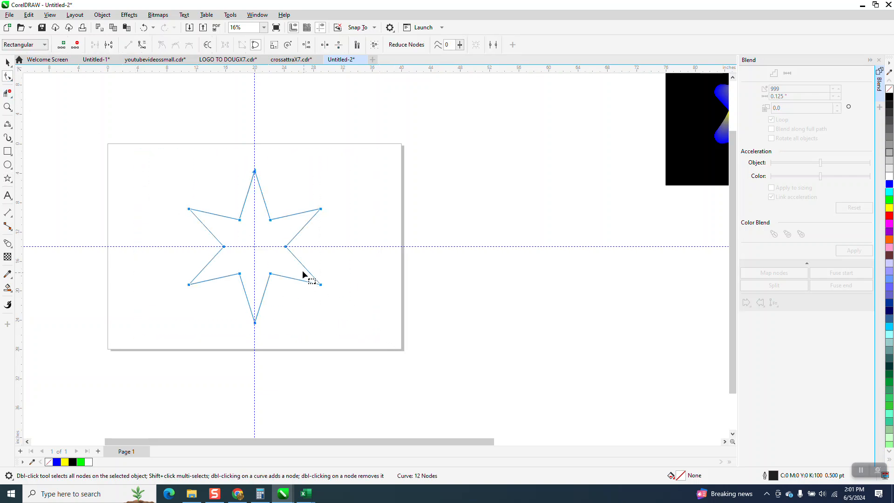
drag(255, 268, 297, 286)
click(257, 14)
mouse_move(292, 142)
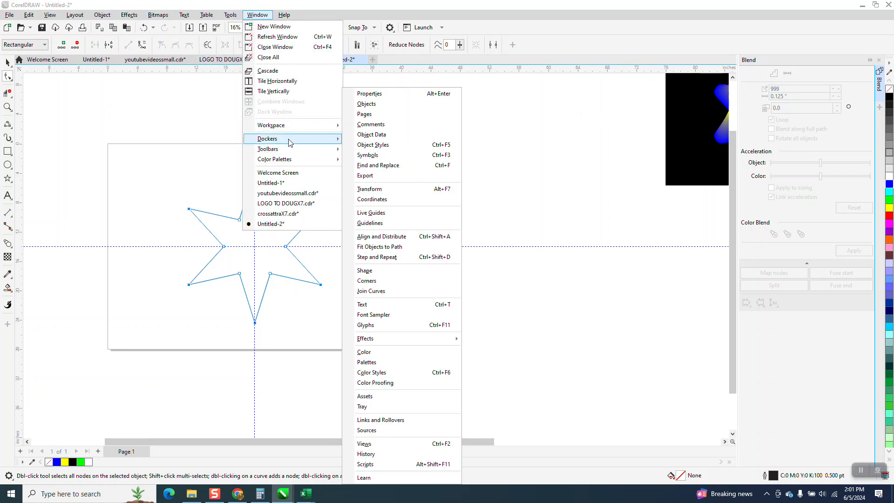
click(380, 281)
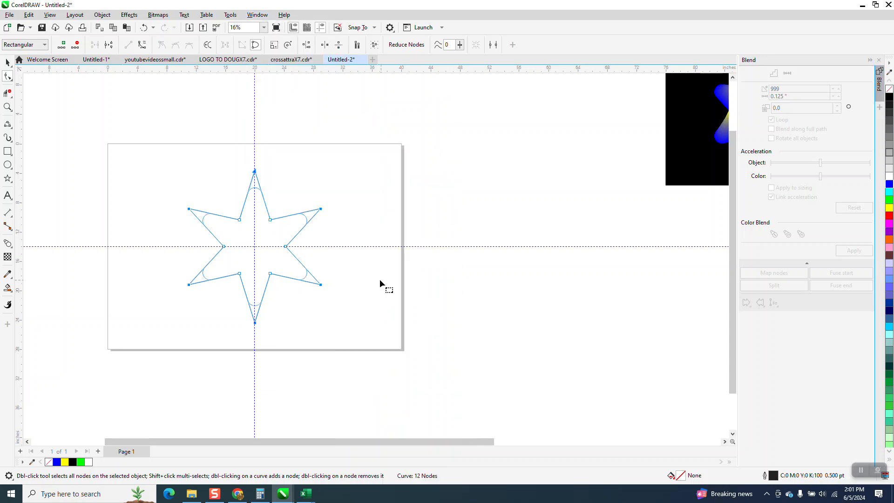
click(691, 172)
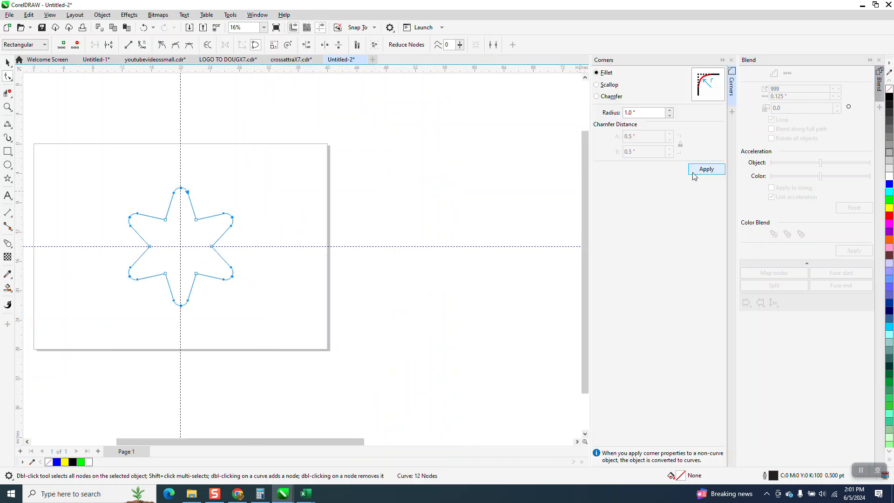
Step: Add a concentric copy of the rounded star scaled to about 56% and rotate it about 17.7 degrees
click(7, 62)
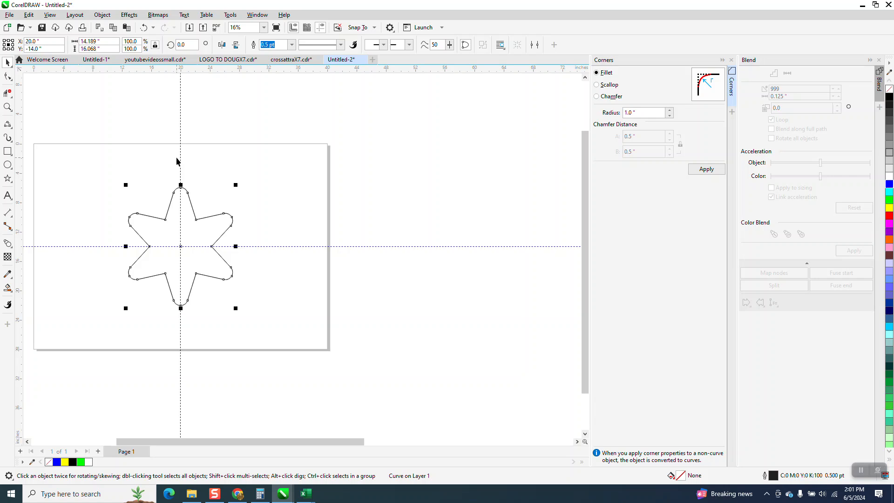
drag(235, 185, 219, 212)
click(7, 107)
drag(110, 175, 368, 337)
click(8, 64)
click(172, 225)
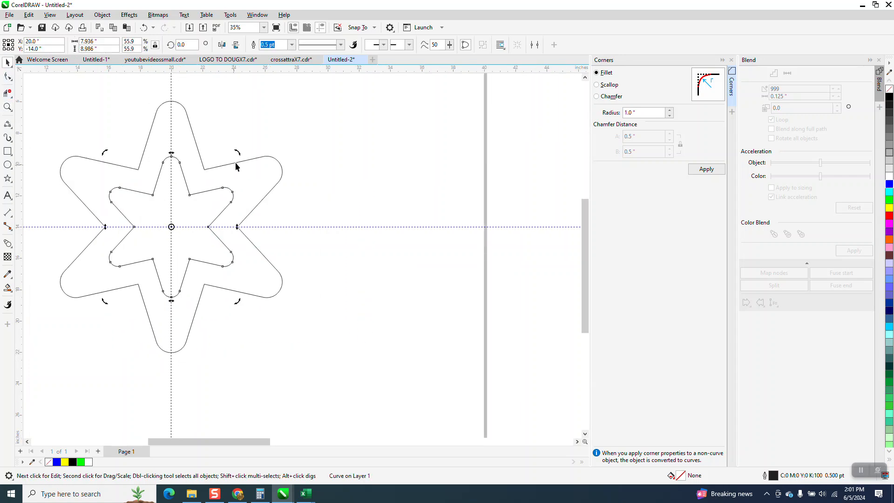
drag(239, 153, 211, 138)
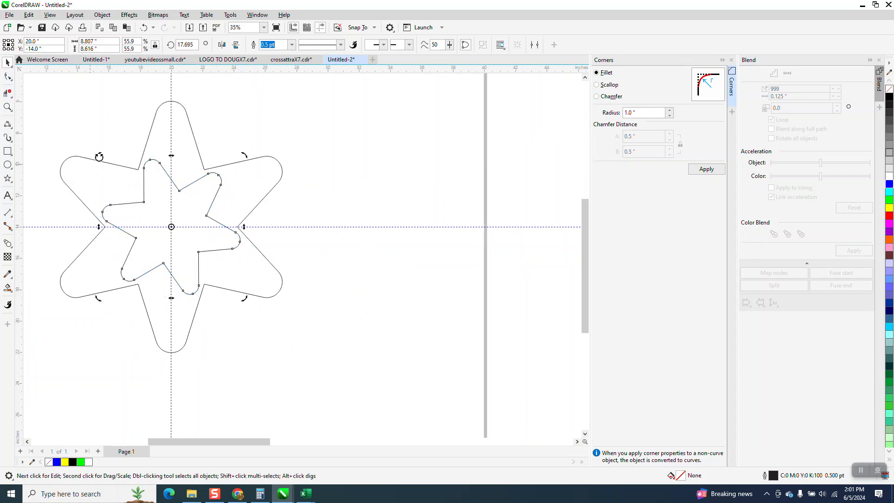
Step: Draw a 3-point curve arching from the outer star's upper-left notch to the rounded upper tip of the inner star
scroll(214, 240, down, 2)
click(7, 108)
drag(124, 147, 363, 321)
scroll(363, 321, down, 1)
scroll(364, 296, down, 1)
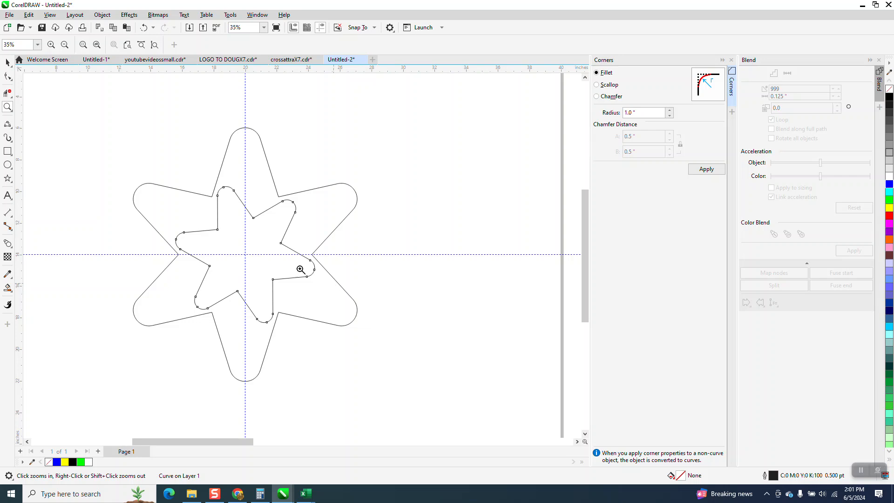
drag(87, 141, 365, 325)
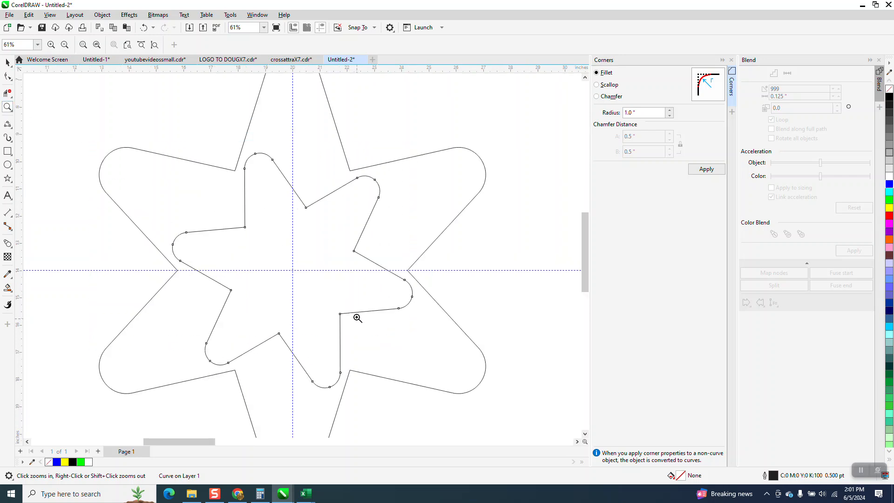
click(12, 130)
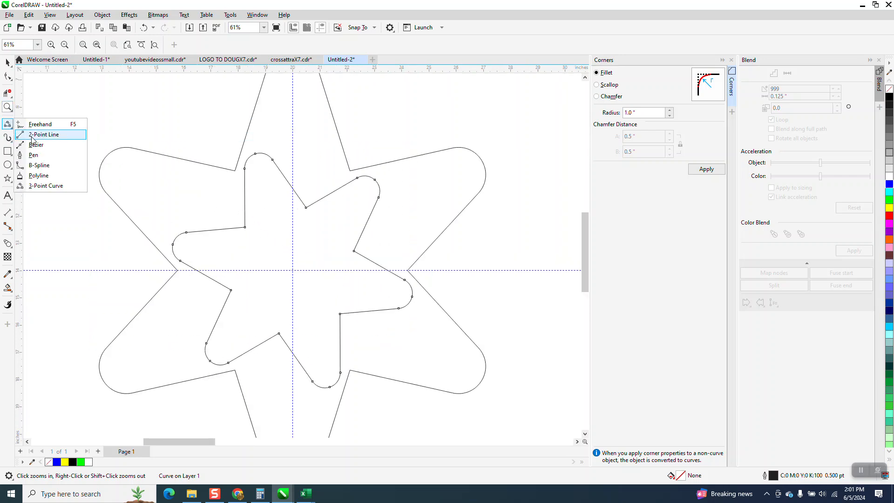
click(43, 186)
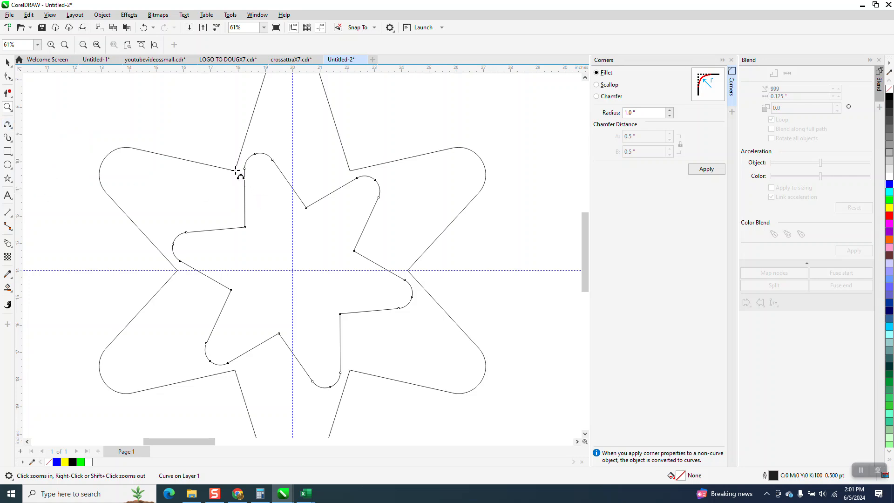
drag(236, 168, 249, 152)
click(250, 153)
Step: Reshape the arc so its end lies on the inner star's rounded tip, making it about 1.09 by 0.68 inches
click(7, 107)
drag(200, 133, 334, 196)
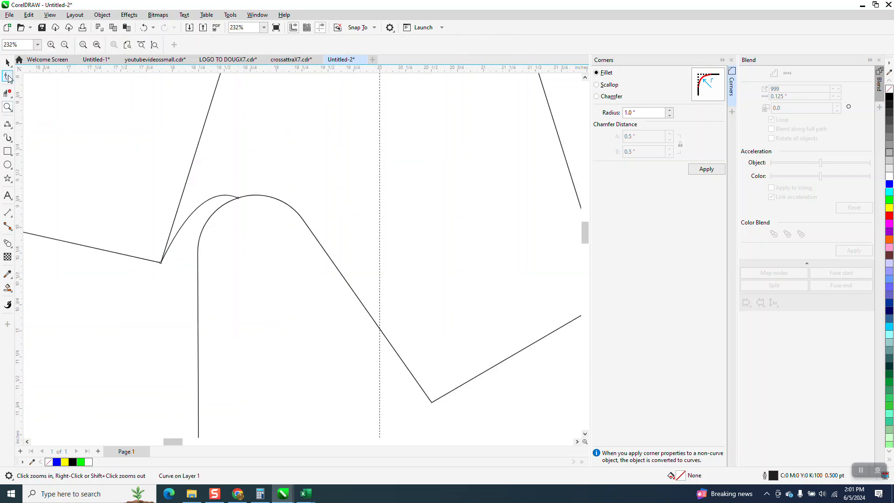
click(7, 76)
mouse_move(236, 197)
mouse_down()
mouse_move(279, 198)
mouse_move(252, 184)
mouse_move(283, 197)
mouse_move(240, 179)
mouse_up()
scroll(243, 185, down, 1)
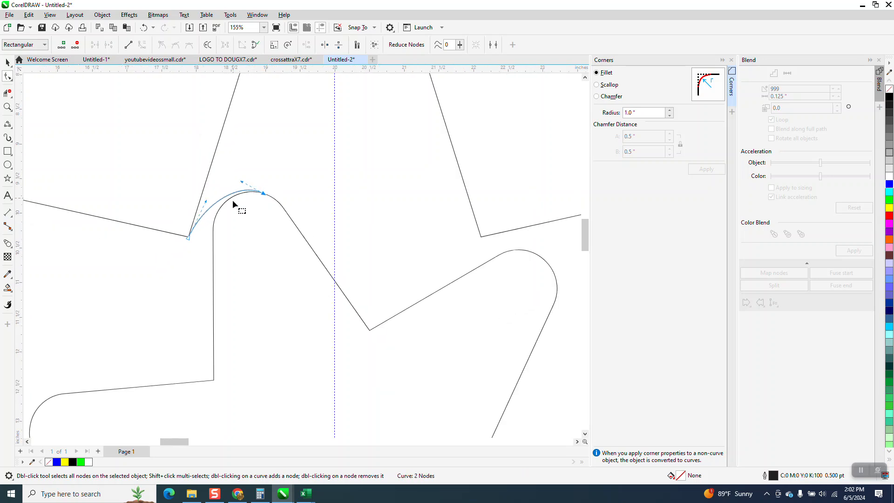
Step: Set the arc's rotation centre to the stars' common centre and make a copy rotated by 60 degrees
click(7, 62)
scroll(231, 147, down, 2)
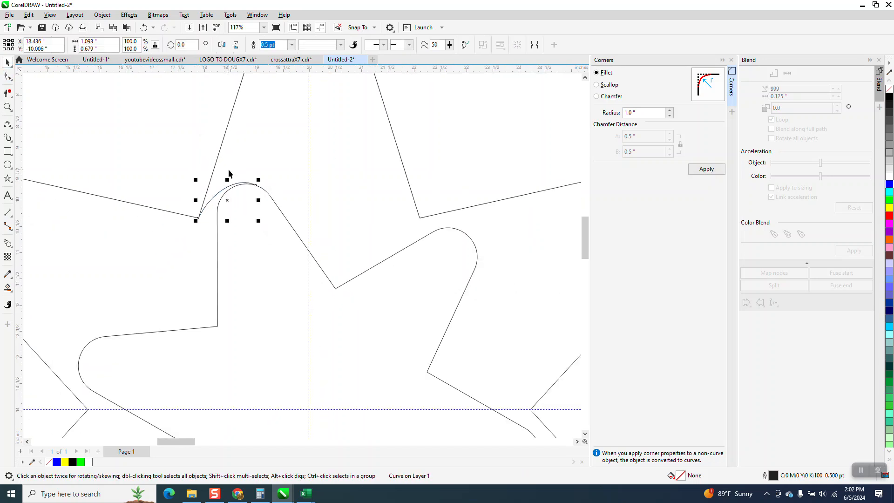
scroll(293, 173, down, 2)
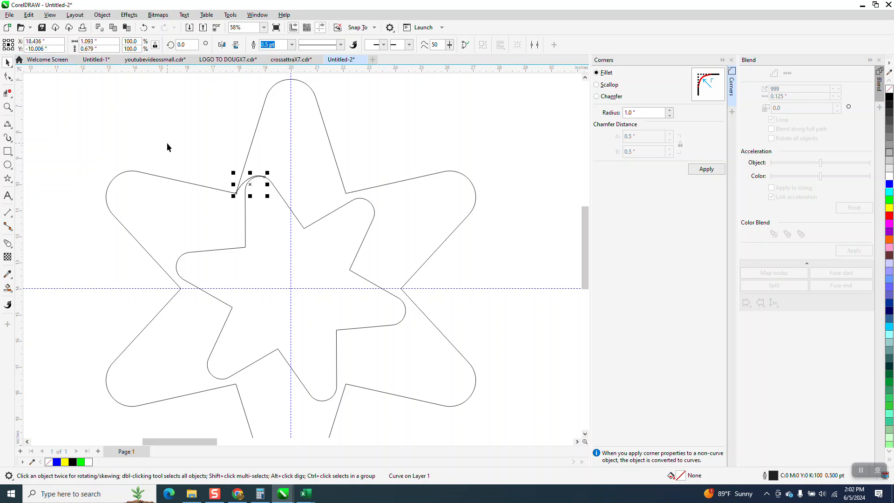
key(alt+c)
click(199, 143)
click(248, 180)
click(249, 180)
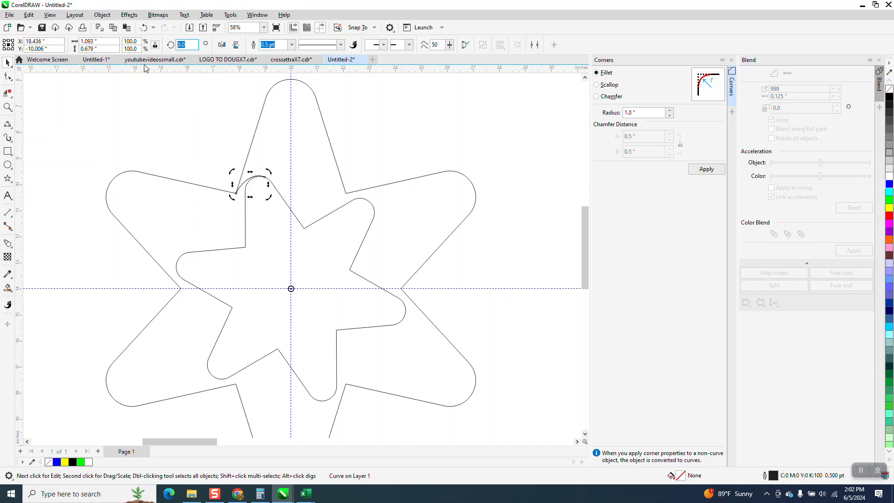
text(60)
key(Return)
Step: Smart-fill the upper-left region between the stars and both arcs with blue, and move the new shape 10 inches left
click(7, 288)
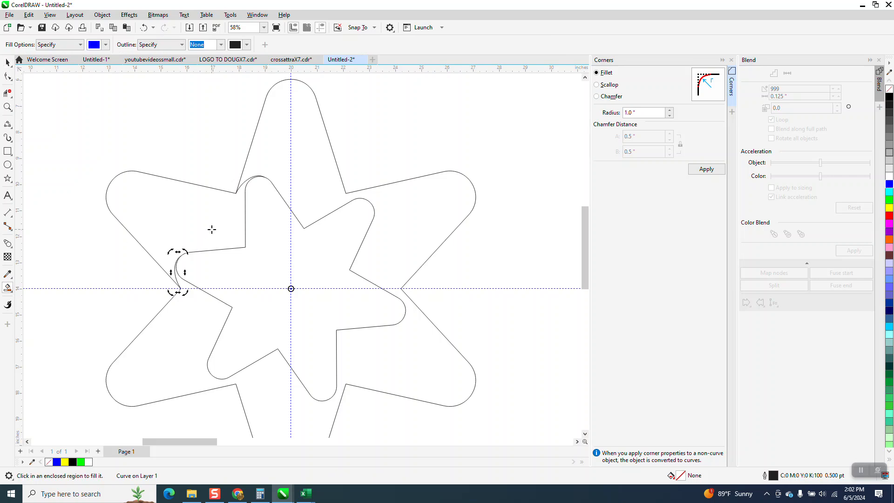
click(208, 229)
scroll(365, 290, down, 2)
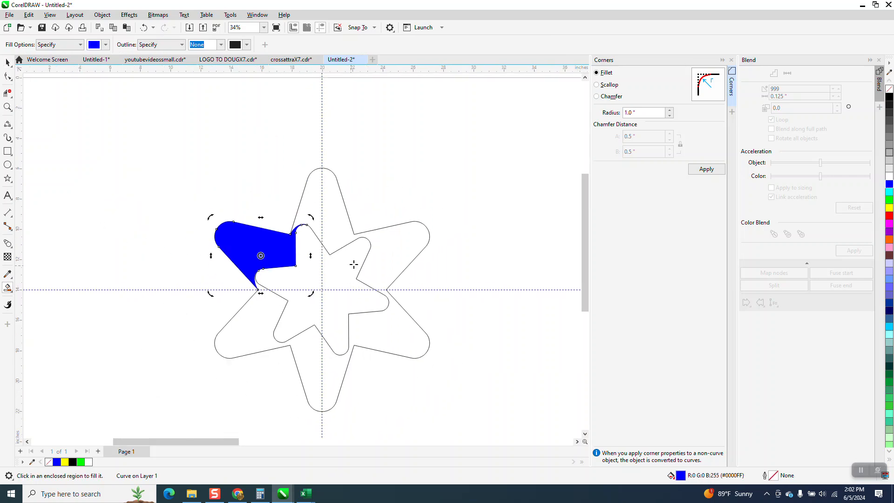
click(7, 62)
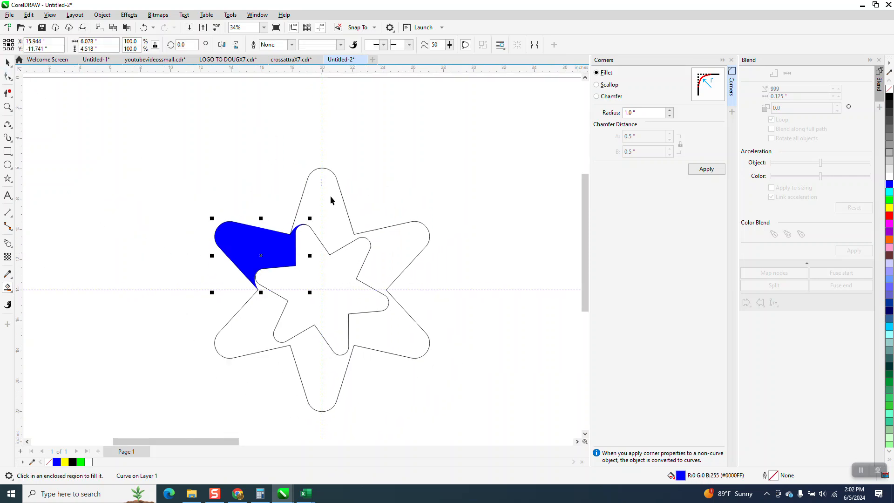
scroll(478, 261, down, 1)
key(Left)
key(Left)
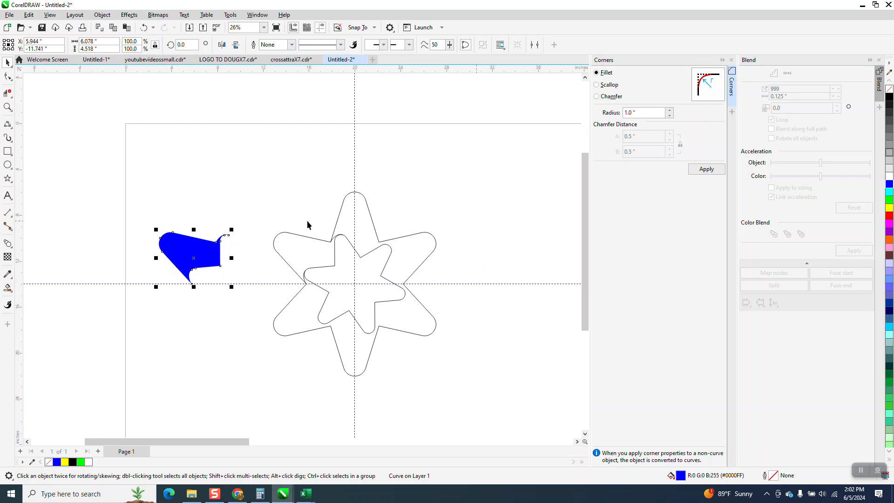
Step: Move both stars and arcs right to the page's edge, and return the blue shape to X 15.944 inches
drag(506, 401, 508, 404)
key(Right)
key(Right)
key(Right)
key(Right)
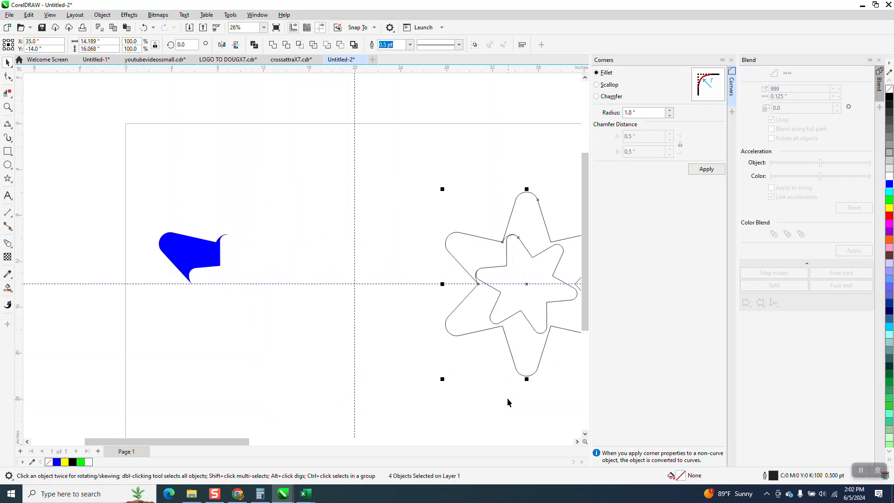
click(219, 264)
key(Right)
key(Right)
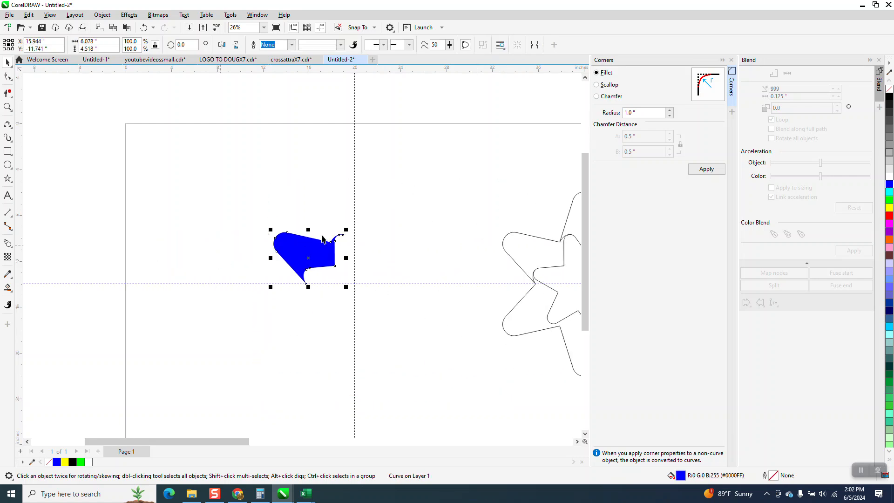
Step: Remove the blue shape's fill, give it a black outline, and close the Corners docker
click(889, 89)
right_click(889, 96)
click(730, 60)
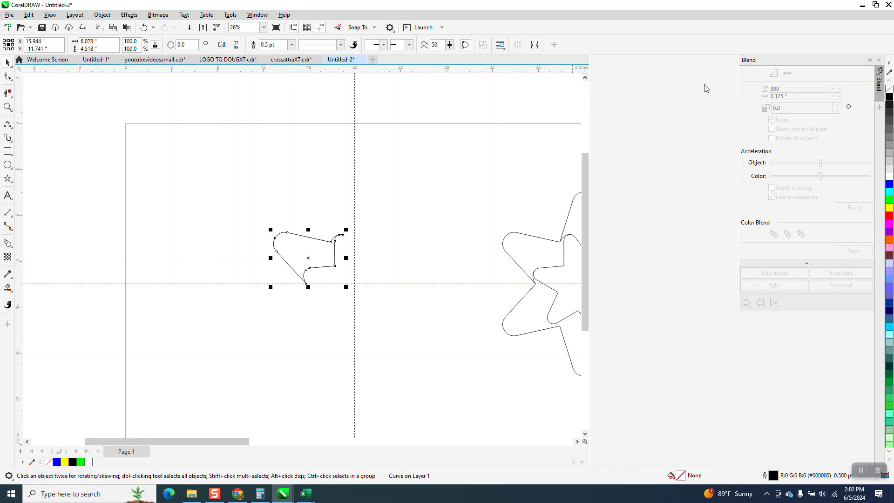
Step: Break the petal outline at its bottom corner node and at its upper-right tip node
click(7, 107)
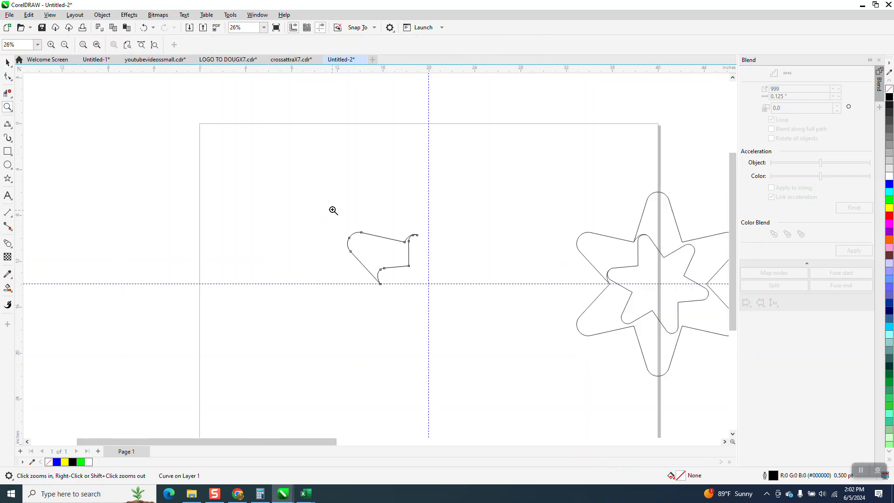
drag(329, 213, 495, 313)
click(4, 74)
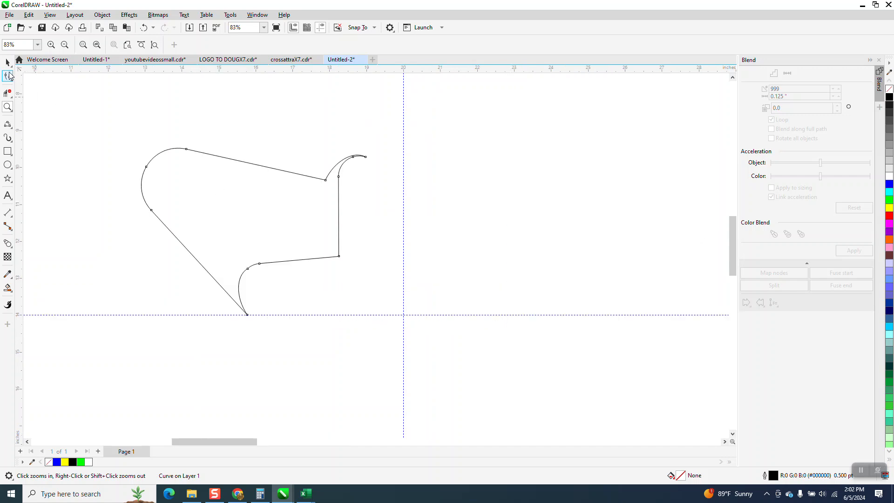
right_click(248, 316)
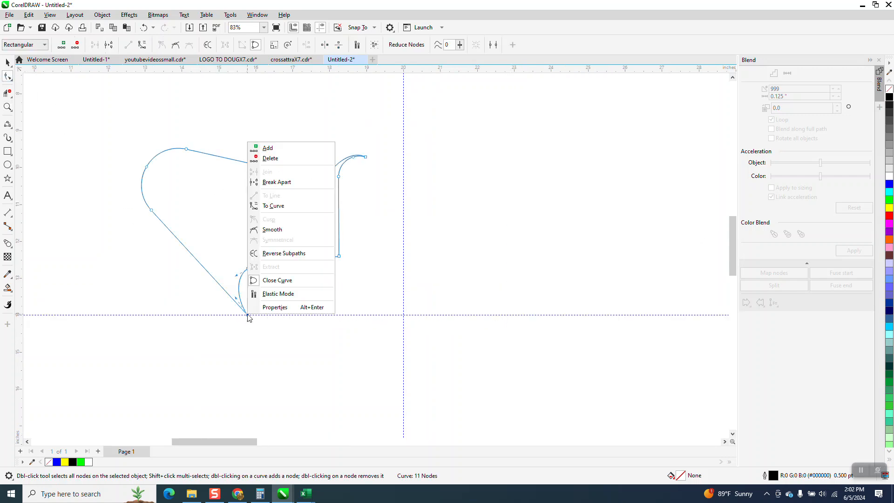
click(281, 183)
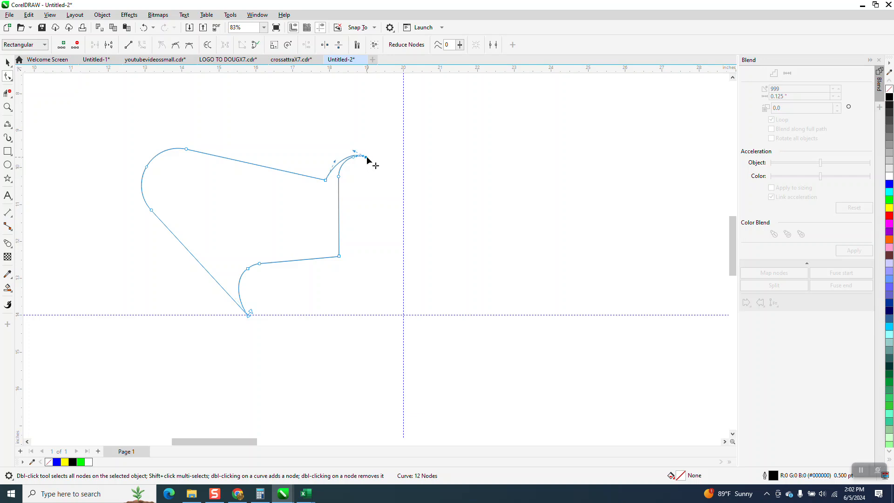
right_click(367, 157)
click(399, 197)
Step: Break the split petal curve apart into separate objects and deselect them
click(7, 62)
drag(68, 101, 436, 358)
click(108, 18)
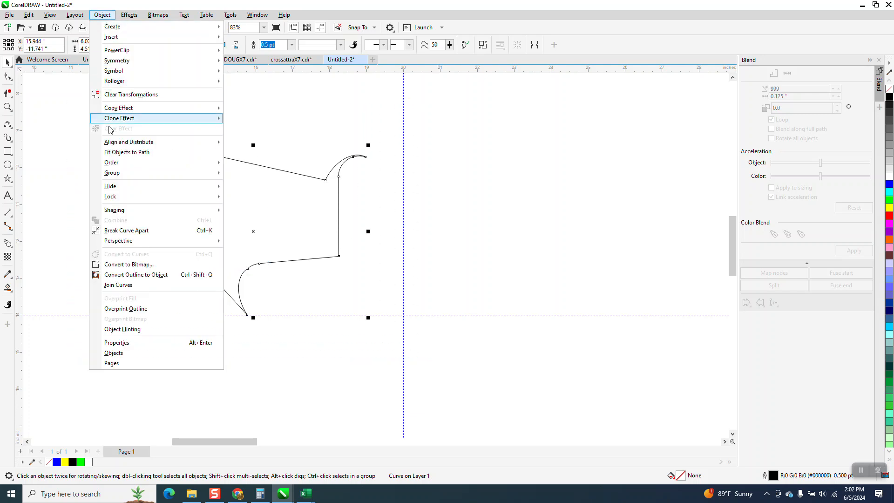
click(124, 230)
click(83, 92)
Step: Colour the outline of the petal's inner path blue and that of its outer path red
click(339, 218)
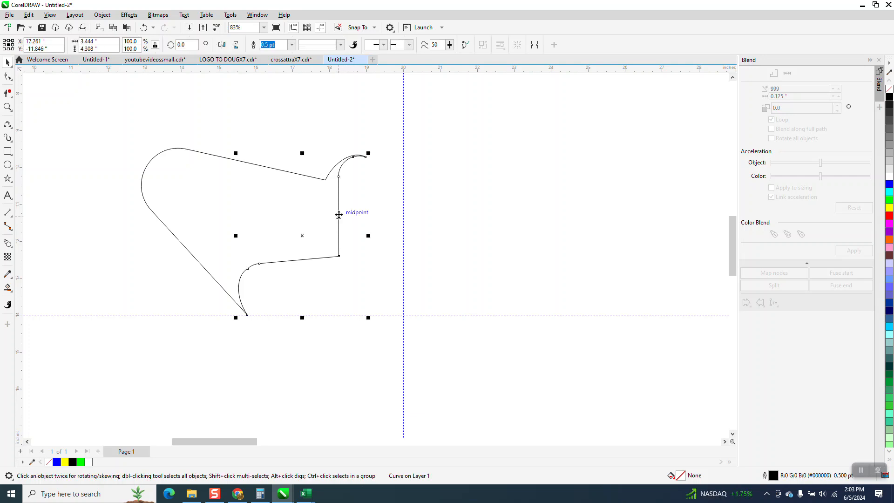
right_click(889, 184)
click(319, 180)
right_click(889, 210)
scroll(461, 186, down, 3)
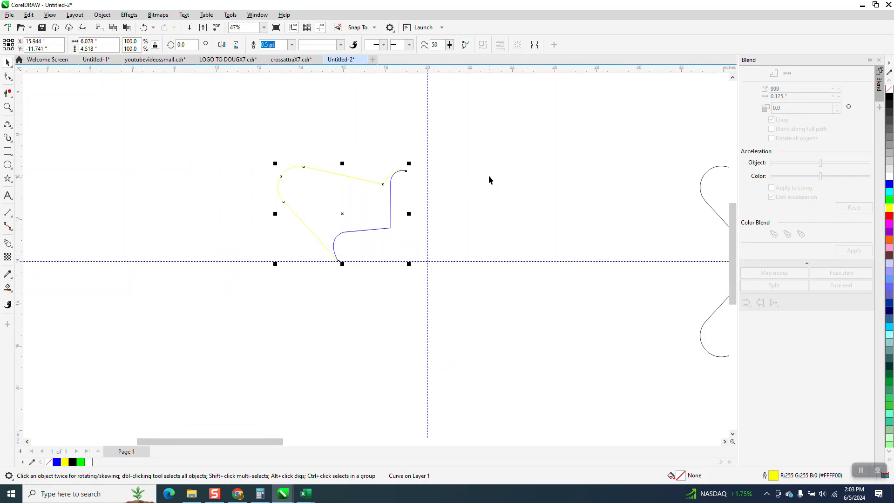
right_click(890, 218)
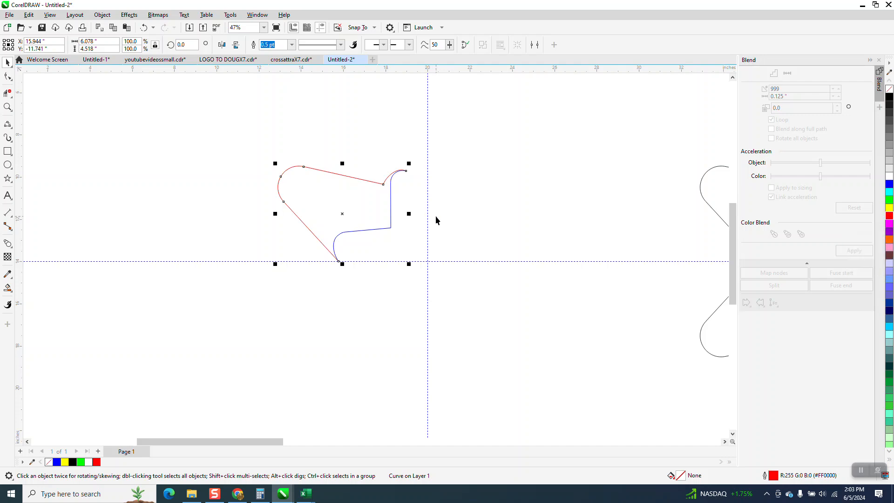
Step: Group the red and blue petal paths and make five copies rotated in 60° increments about the guideline intersection
drag(243, 142, 527, 287)
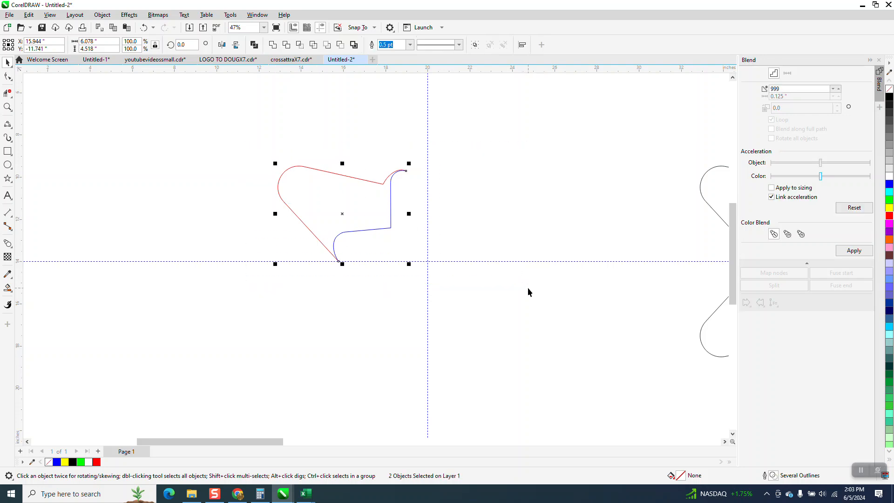
key(ctrl+g)
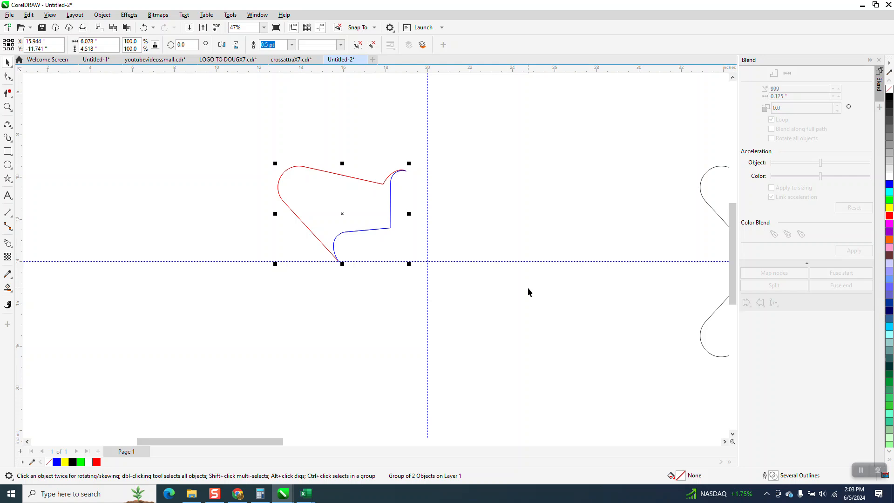
click(345, 218)
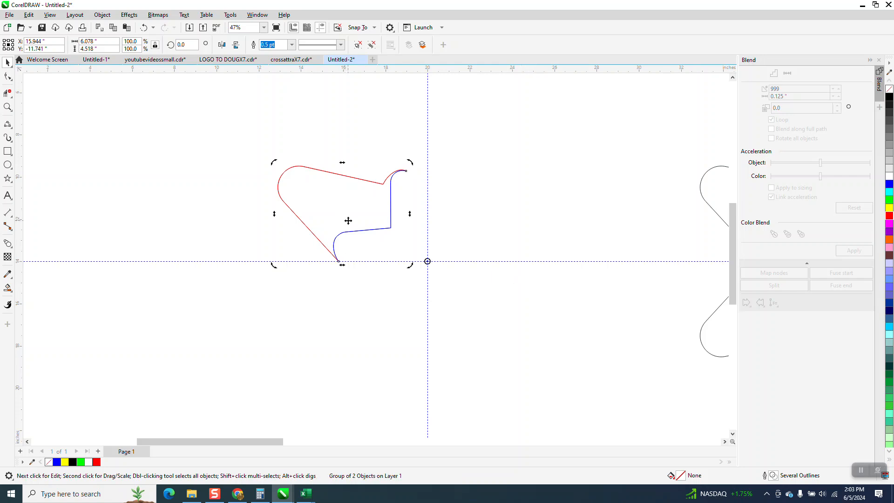
text(60)
key(Return)
key(ctrl+d)
key(ctrl+d)
key(ctrl+d)
key(ctrl+d)
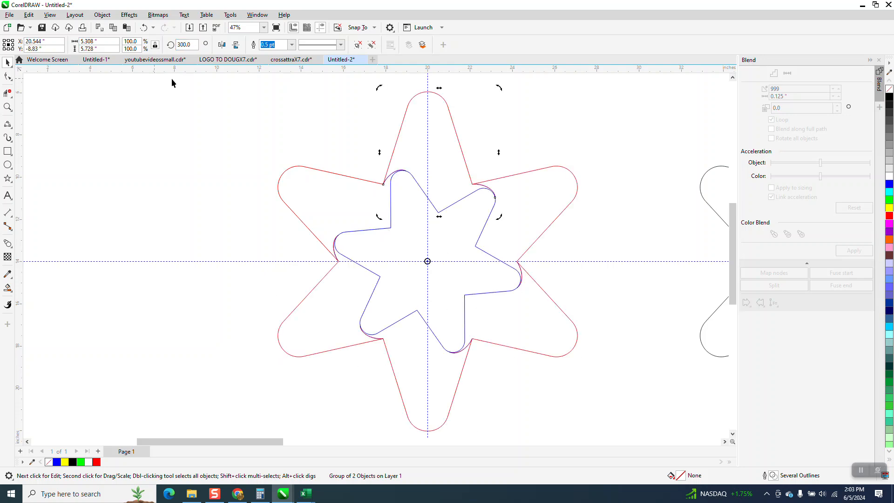
Step: Move the top petal 5 inches up, the upper-left petal 10 inches left and the lower-left petal 5 inches left
scroll(361, 209, down, 1)
scroll(468, 143, down, 1)
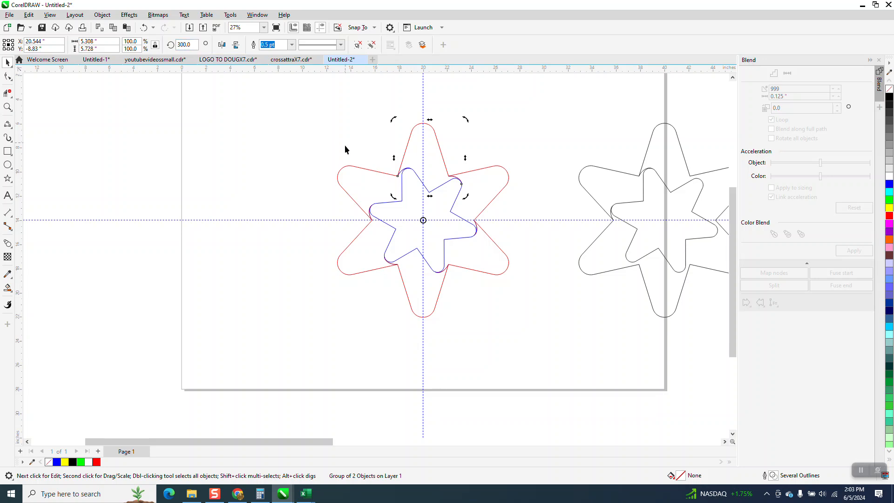
click(366, 144)
click(442, 163)
key(Up)
click(380, 174)
key(Left)
key(Left)
click(356, 236)
key(Left)
Step: Move the bottom petal 5 inches down and the lower-right petal 5 inches right
click(414, 312)
key(Down)
click(494, 274)
key(Right)
Step: Move the spare black star outlines 10 inches right, clear of the page
click(607, 202)
drag(569, 133, 731, 337)
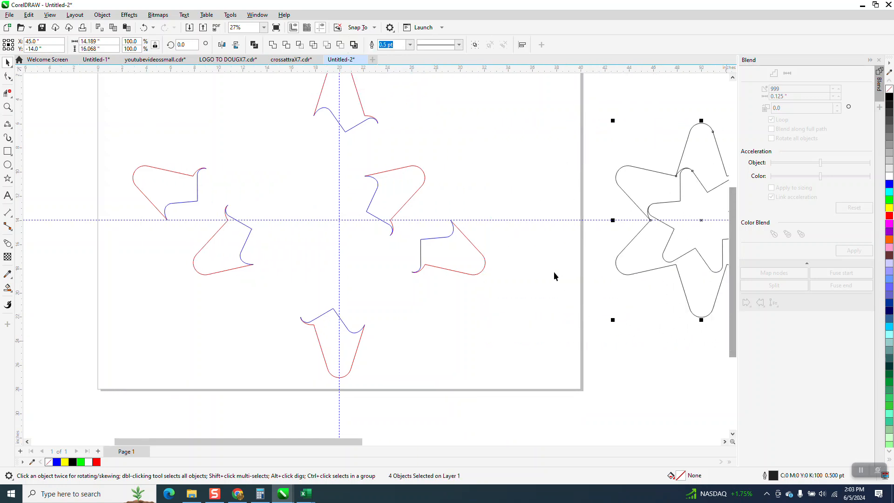
scroll(480, 223, down, 2)
Step: Ungroup all six spread-out petals into separate red and blue paths
drag(215, 120, 533, 332)
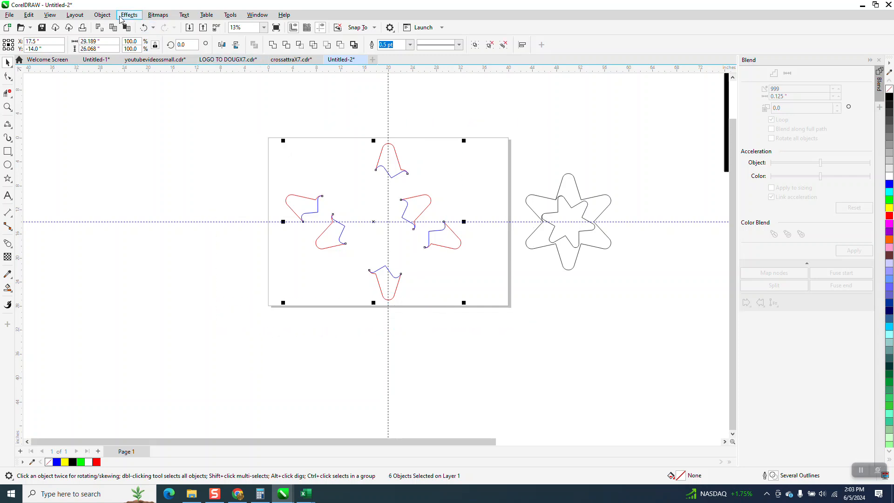
click(102, 15)
mouse_move(140, 172)
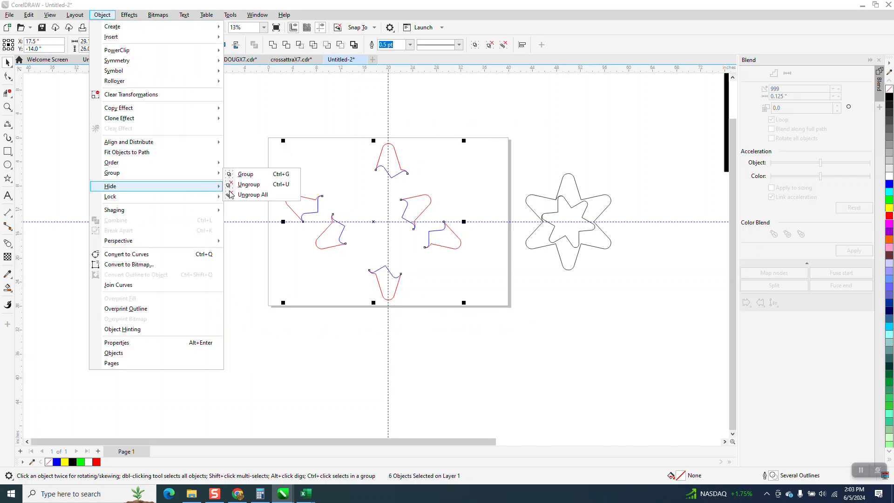
click(230, 194)
Step: Blend the top petal's red and blue paths with 999 steps
click(7, 107)
drag(368, 121, 391, 185)
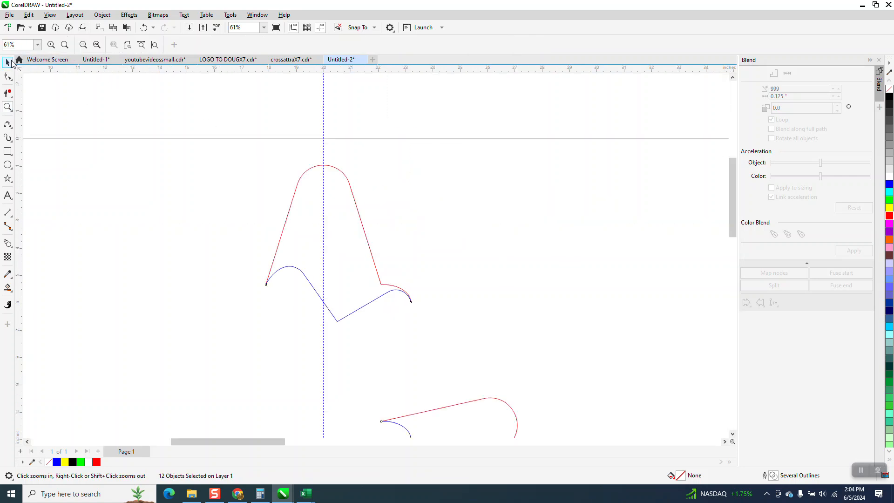
click(9, 62)
drag(236, 131, 239, 257)
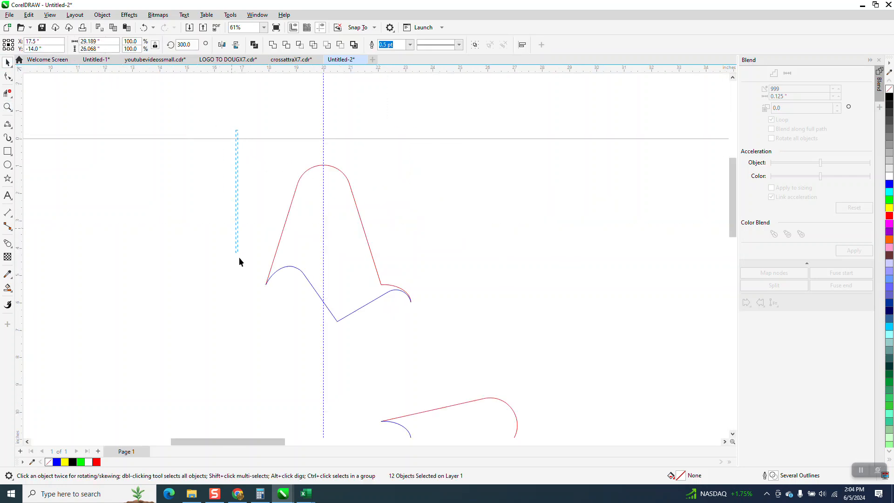
drag(467, 355, 467, 355)
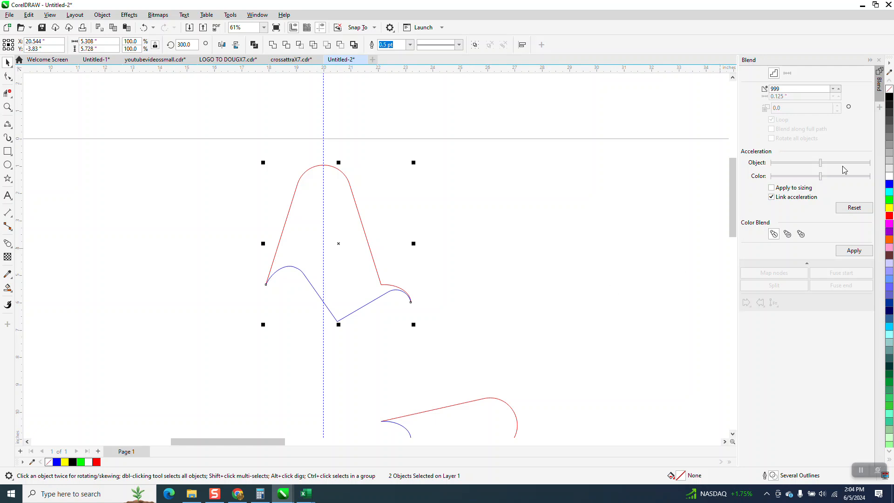
click(854, 251)
Step: Blend the red and blue paths of the upper-right and lower-right petals with 999 steps each
scroll(407, 173, down, 3)
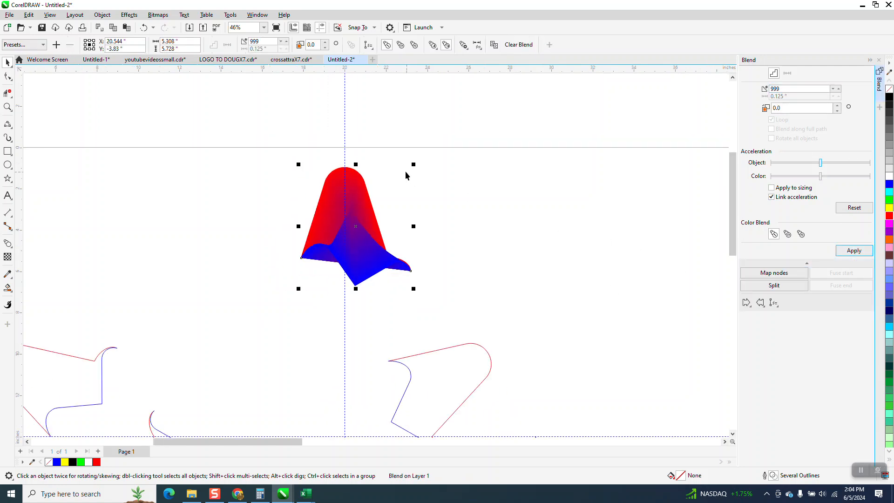
scroll(403, 172, down, 1)
drag(380, 247, 474, 326)
click(855, 250)
drag(567, 275, 416, 380)
click(868, 256)
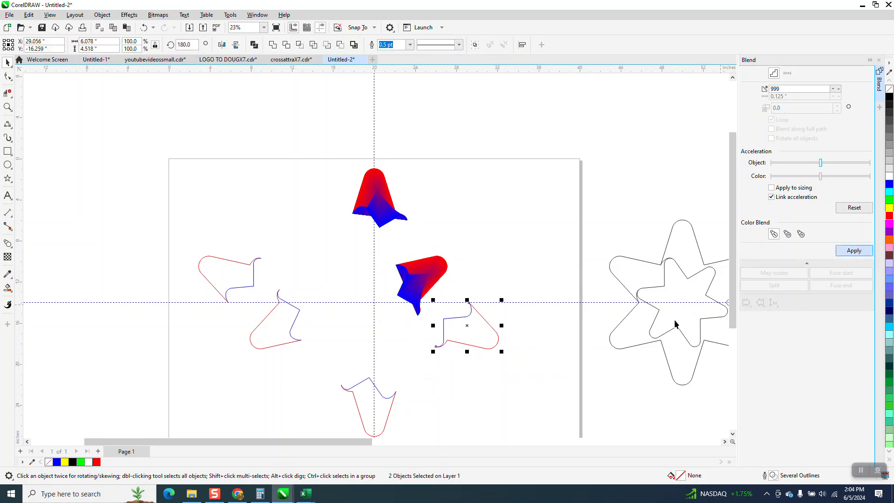
Step: Blend the paths of the bottom, lower-left and upper-left petals with 999 steps each
scroll(308, 343, down, 2)
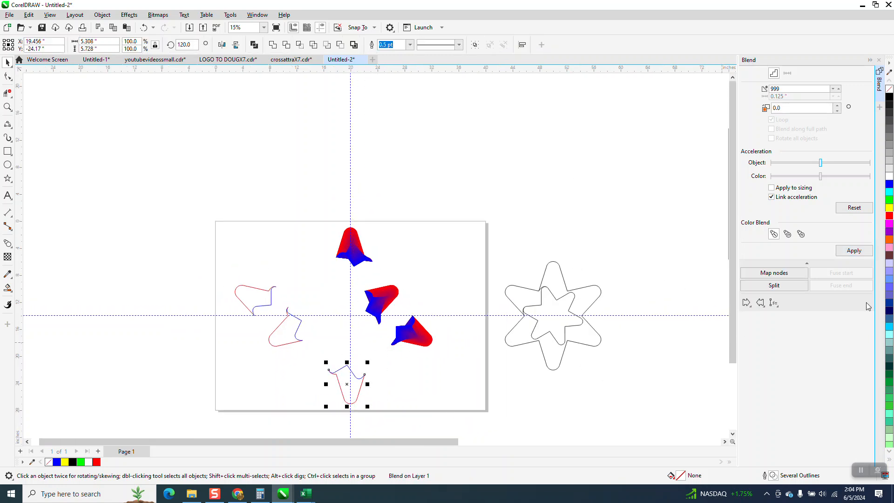
click(853, 250)
drag(326, 290, 260, 361)
click(861, 254)
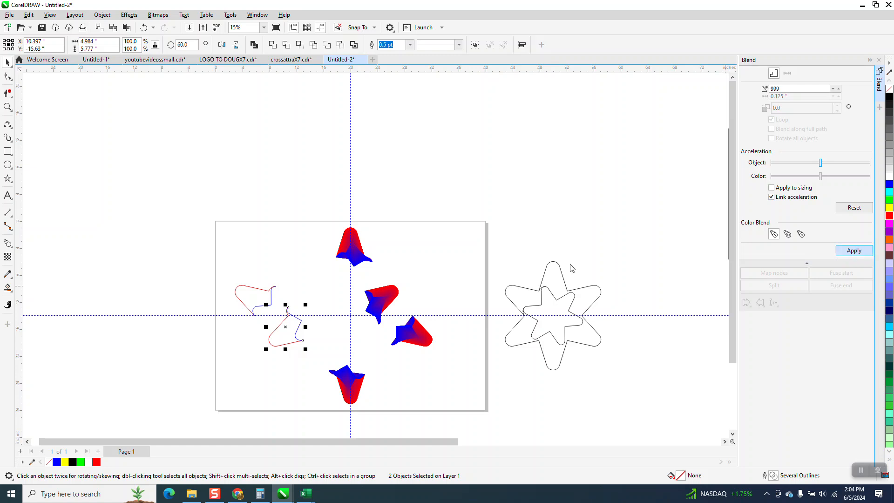
drag(302, 266, 196, 318)
click(853, 250)
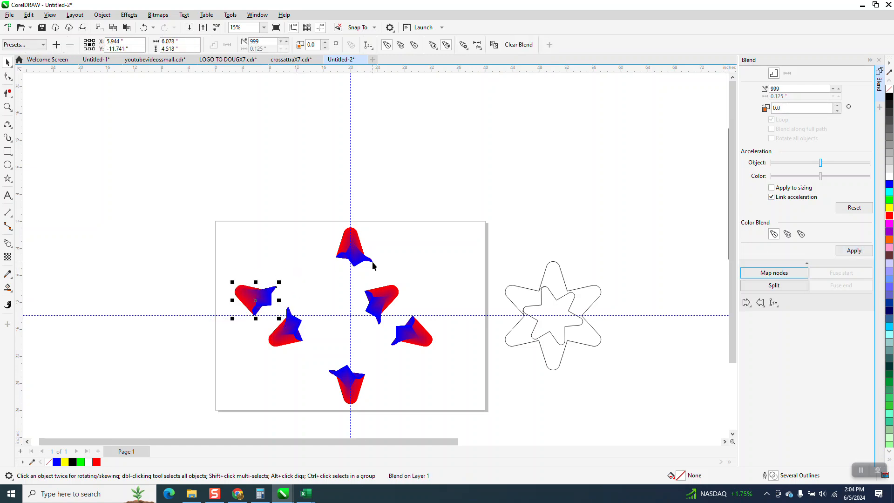
Step: Move the upper-left blended petal 10 inches right and the lower-left one 5 inches right, back into the star
click(7, 64)
key(Right)
key(Right)
click(297, 326)
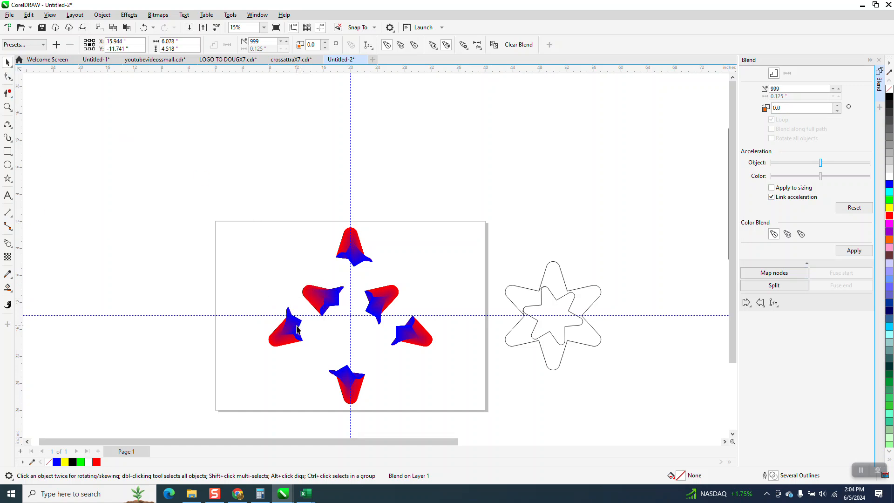
key(Right)
key(Right)
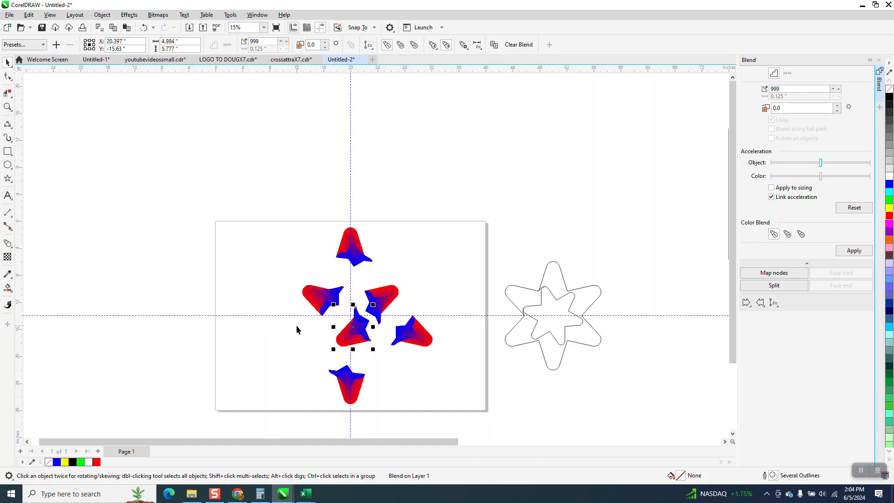
key(Left)
Step: Move the bottom, lower-right and top blended petals 5 inches inward to close the star
drag(350, 393, 372, 387)
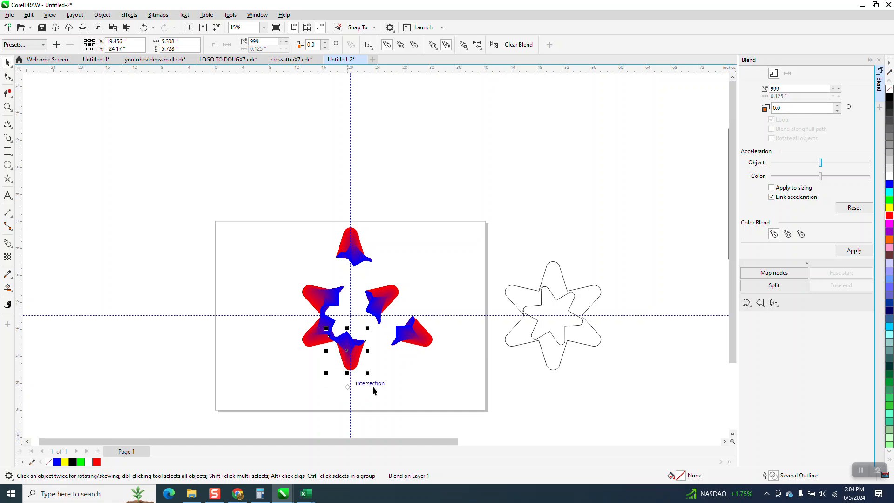
drag(414, 335, 409, 321)
click(362, 250)
key(Down)
Step: Examine the assembled red-and-blue blended star and compare it with the blue-and-yellow sample stars on the black rectangle
click(7, 107)
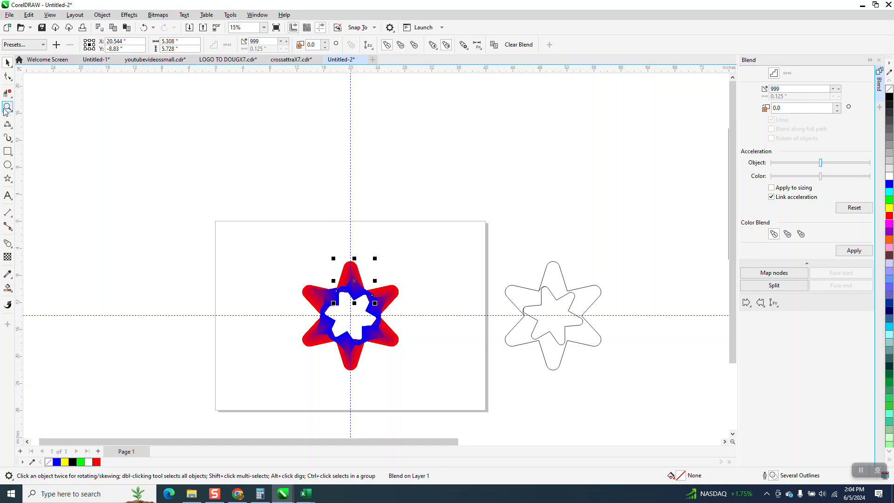
drag(242, 244, 449, 374)
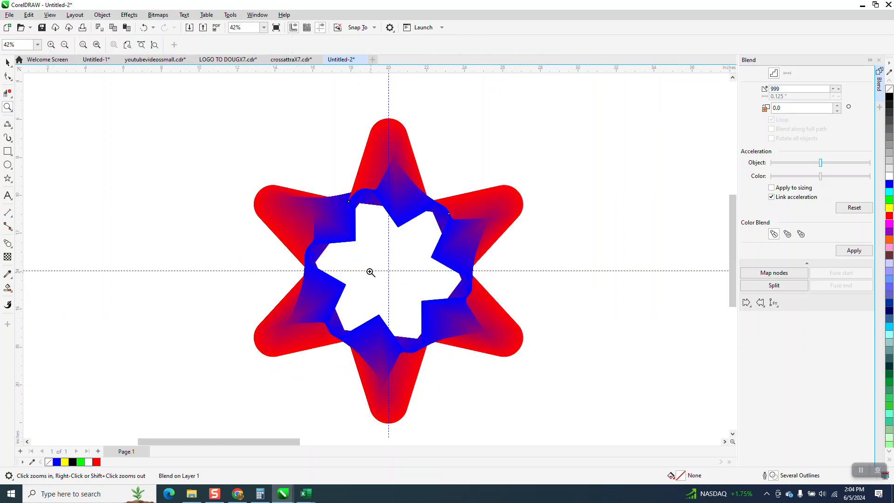
scroll(371, 272, down, 4)
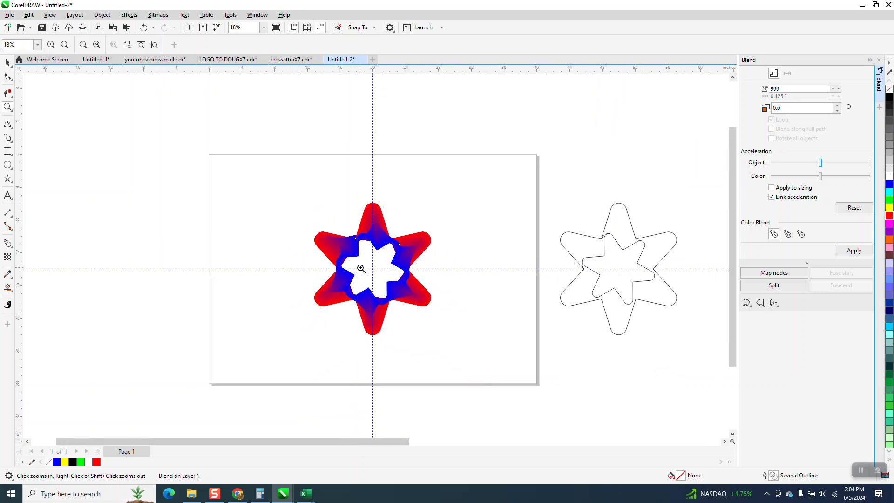
scroll(361, 268, down, 5)
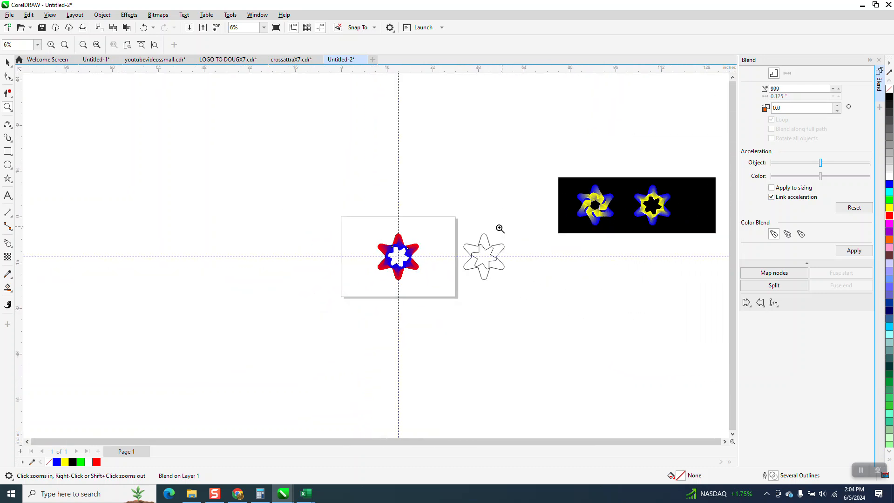
drag(560, 178, 615, 233)
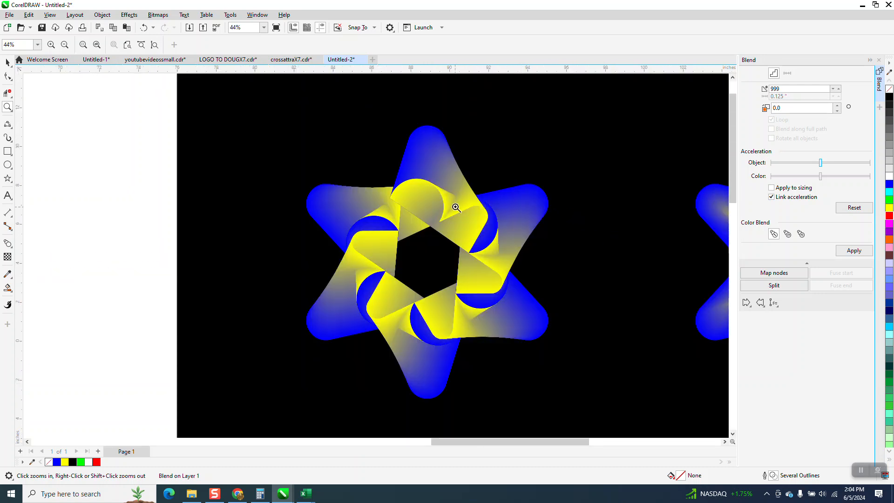
scroll(461, 212, down, 8)
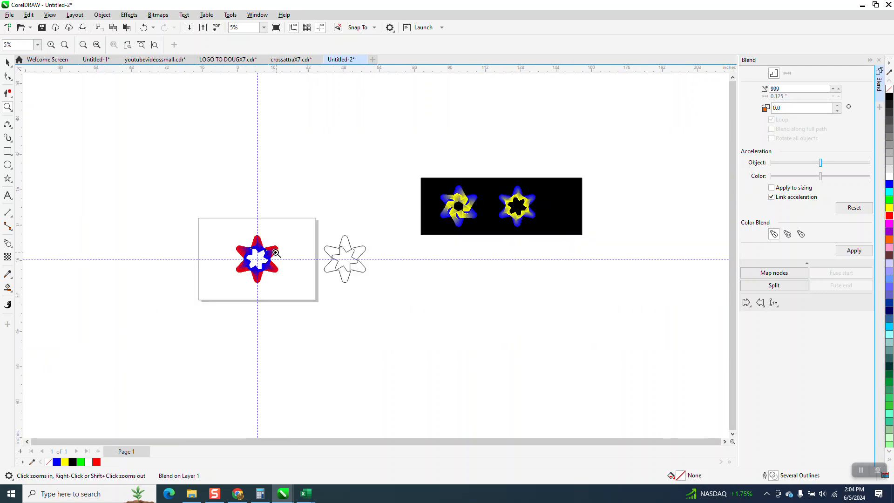
scroll(285, 252, down, 1)
drag(256, 236, 305, 273)
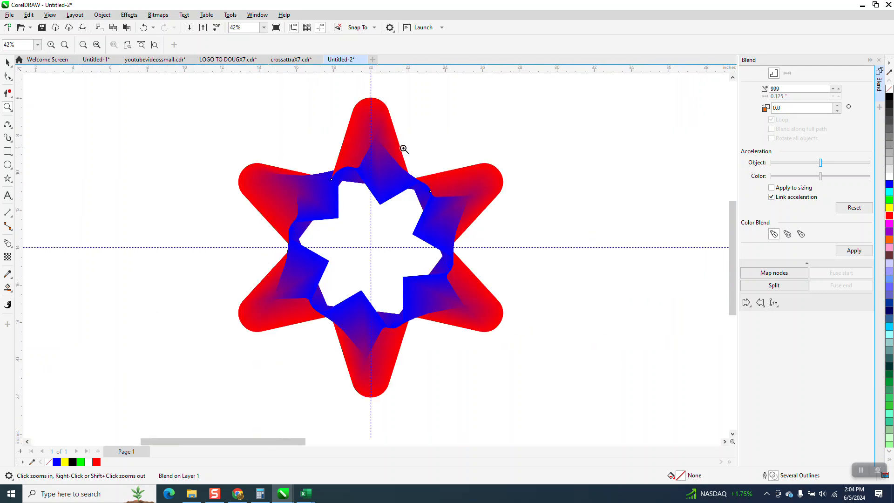
scroll(397, 186, down, 3)
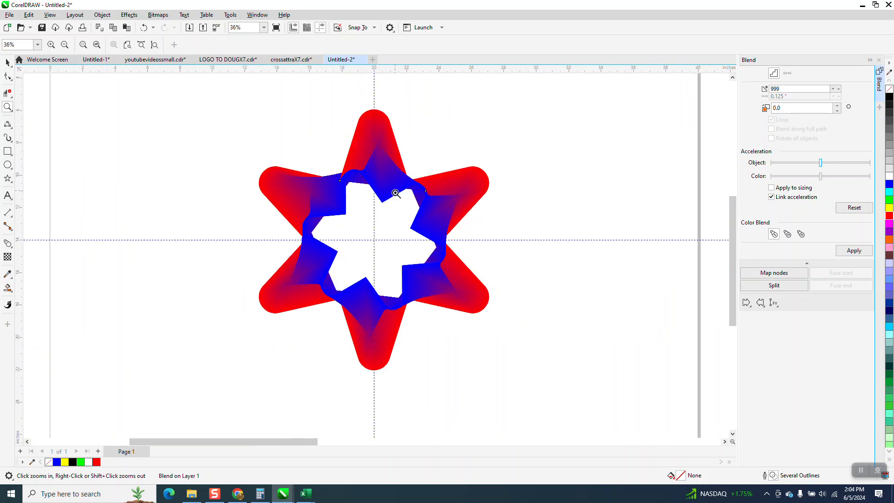
Step: Undo the moves that brought the blended petals back into the star
click(143, 27)
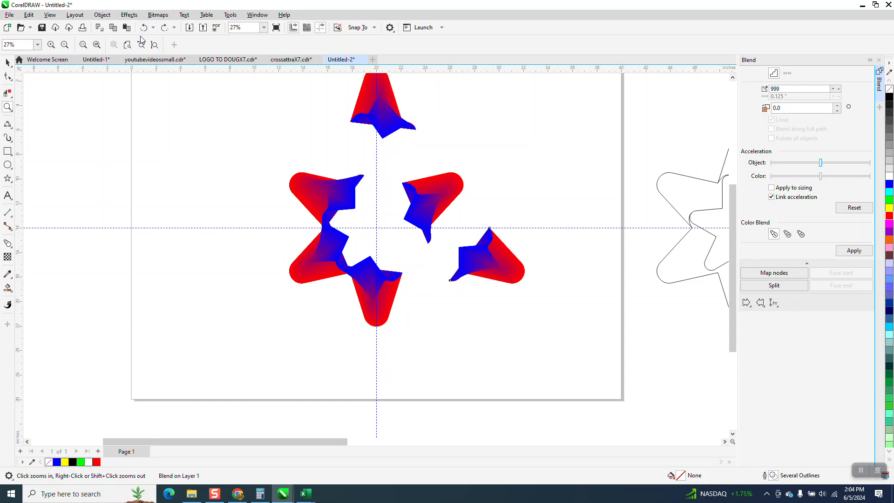
click(144, 28)
click(144, 27)
click(144, 27)
click(144, 27)
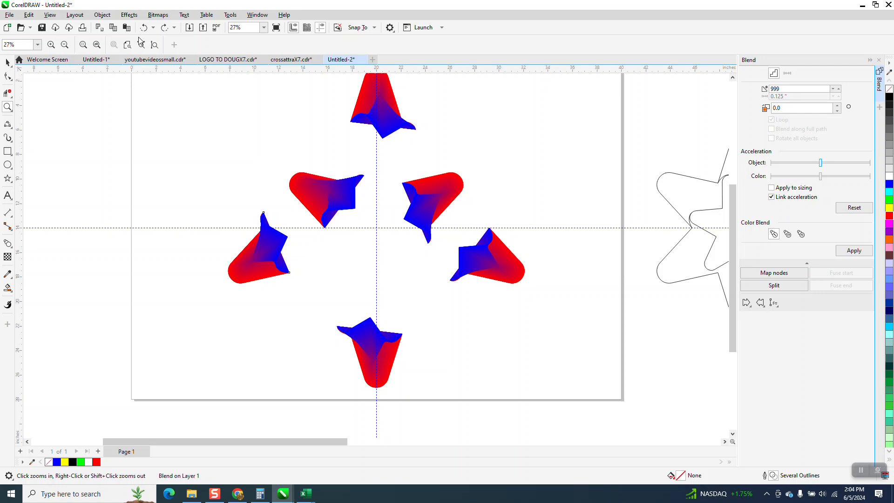
click(143, 29)
click(144, 29)
Step: Undo the six petal blends and the ungrouping of the petals
click(143, 28)
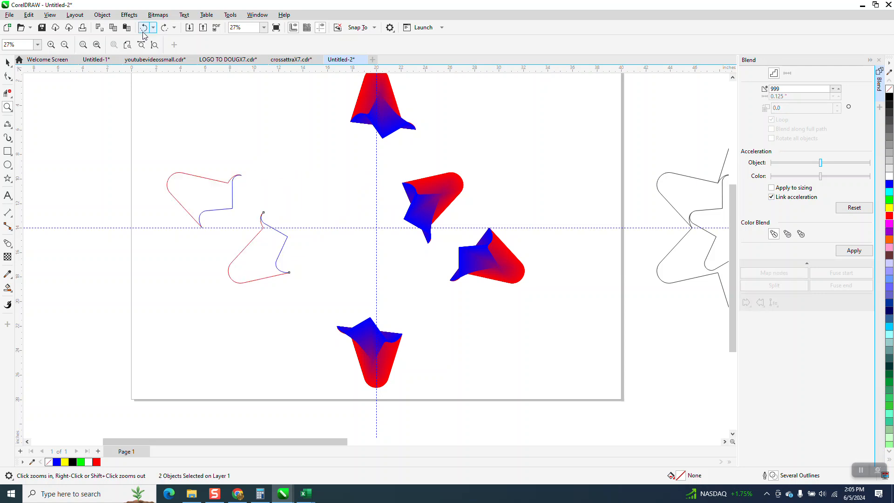
click(143, 29)
click(142, 33)
click(143, 33)
click(143, 33)
click(143, 33)
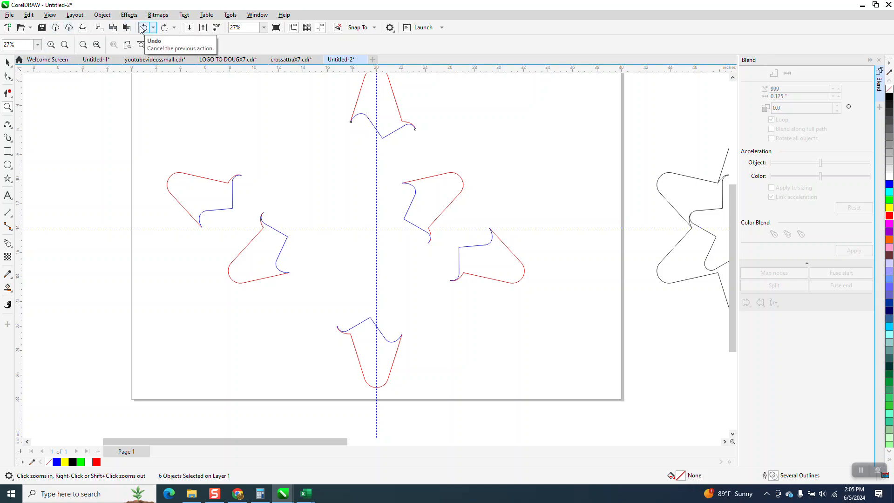
Step: Delete the five lower petals, keeping only the top one
scroll(311, 186, down, 1)
click(6, 62)
drag(169, 163, 511, 333)
key(Delete)
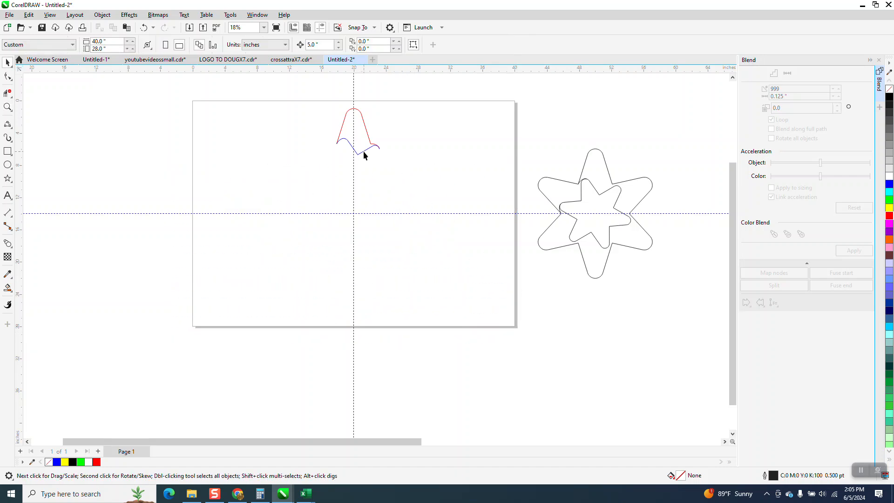
Step: Ungroup the remaining top petal into its red and blue paths and deselect them
click(363, 150)
click(102, 15)
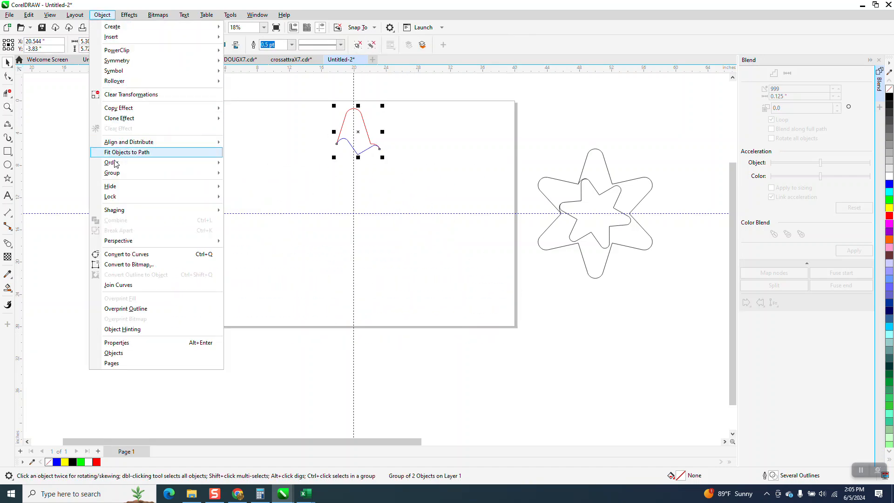
mouse_move(117, 164)
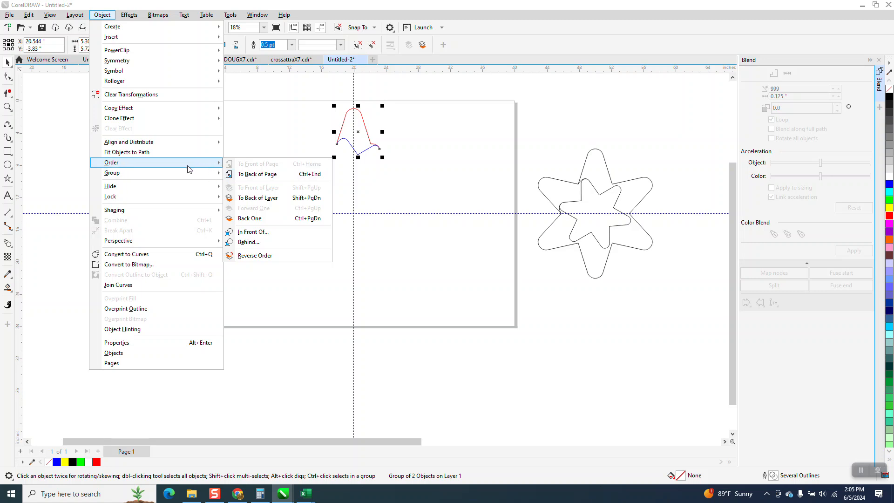
mouse_move(172, 177)
click(231, 183)
click(321, 139)
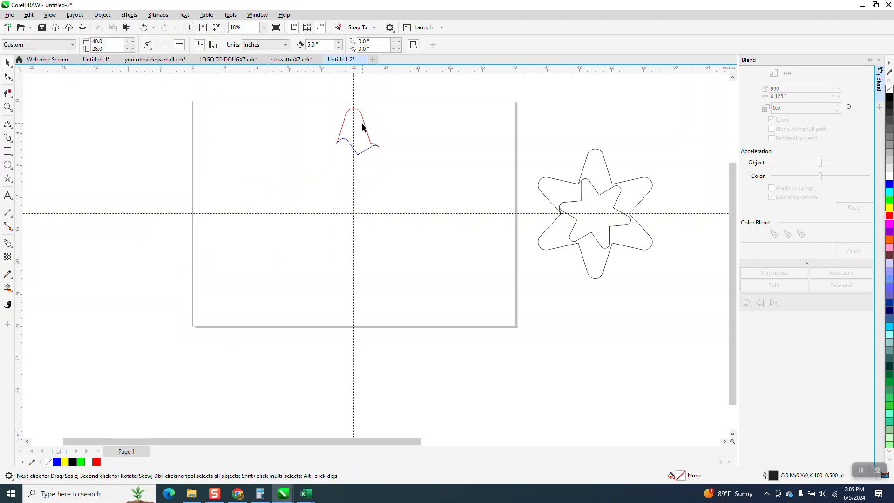
Step: Color the petal's red outer path yellow and blend it with the blue inner path using 999 steps
click(366, 129)
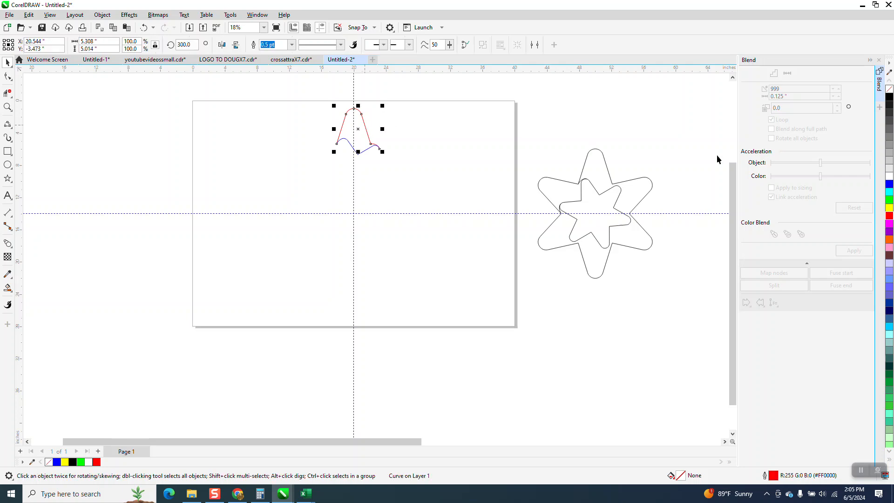
right_click(889, 208)
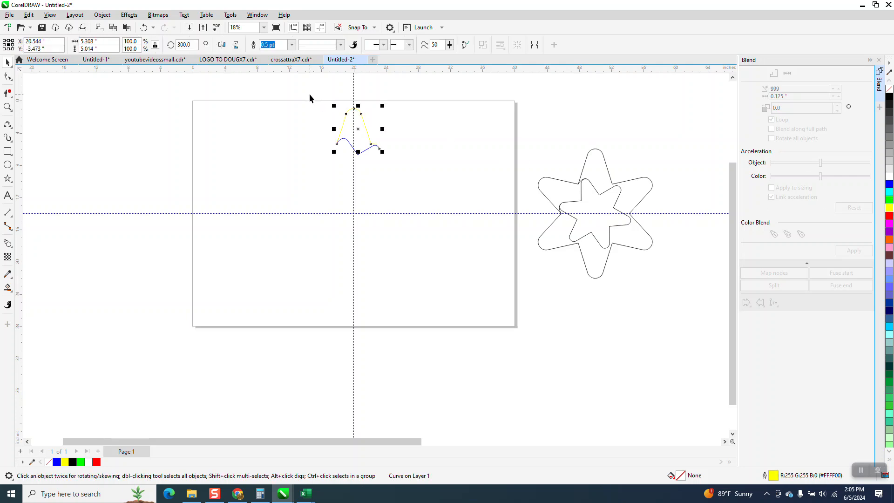
drag(423, 188, 470, 188)
click(854, 251)
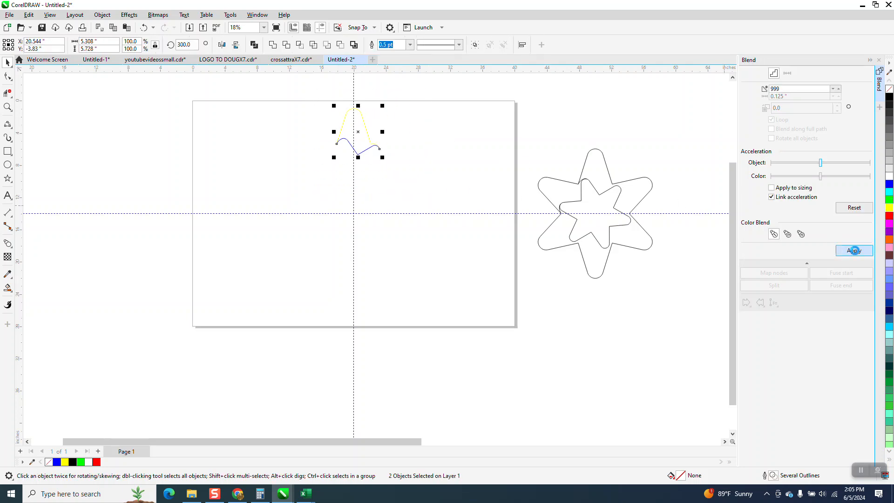
click(7, 107)
drag(312, 100, 428, 203)
scroll(428, 204, down, 4)
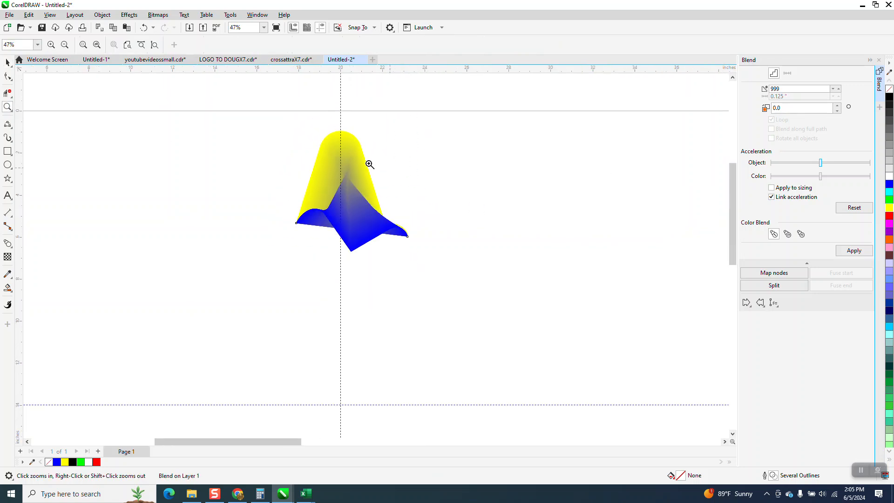
Step: Group the yellow-and-blue blended petal and nudge it down 5 inches along the vertical guideline
click(7, 62)
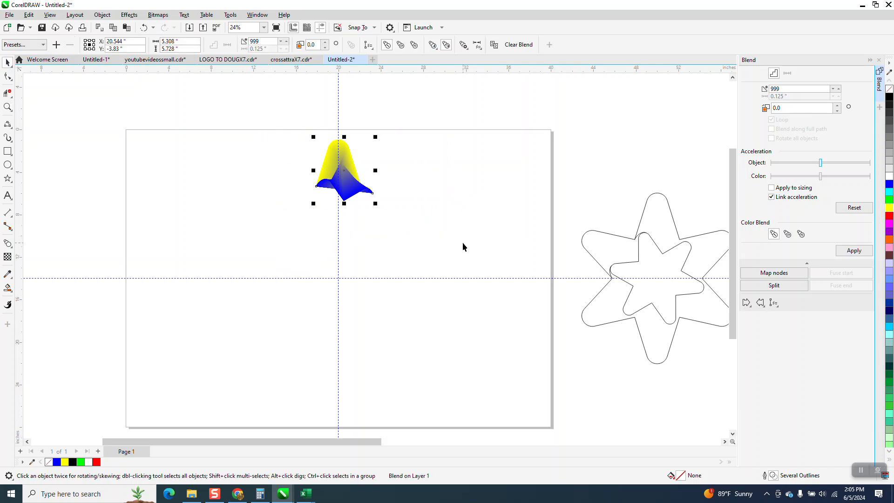
key(ctrl+g)
key(Down)
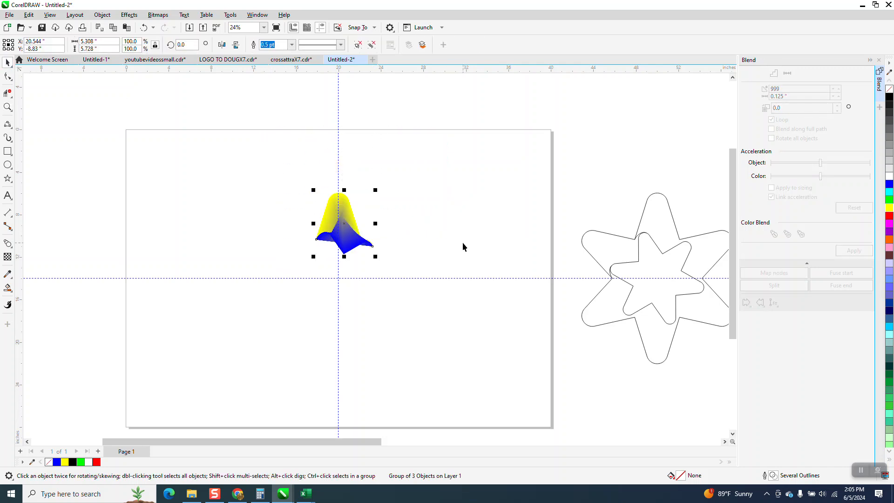
Step: Copy the grouped petal rotated 60° about the guidelines' intersection, repeating the rotated copy until six petals complete the star
click(345, 243)
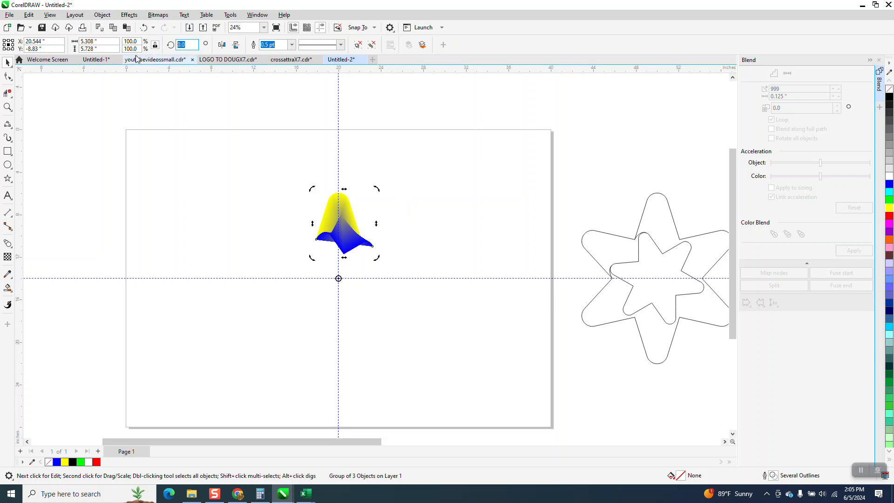
text(60)
key(Return)
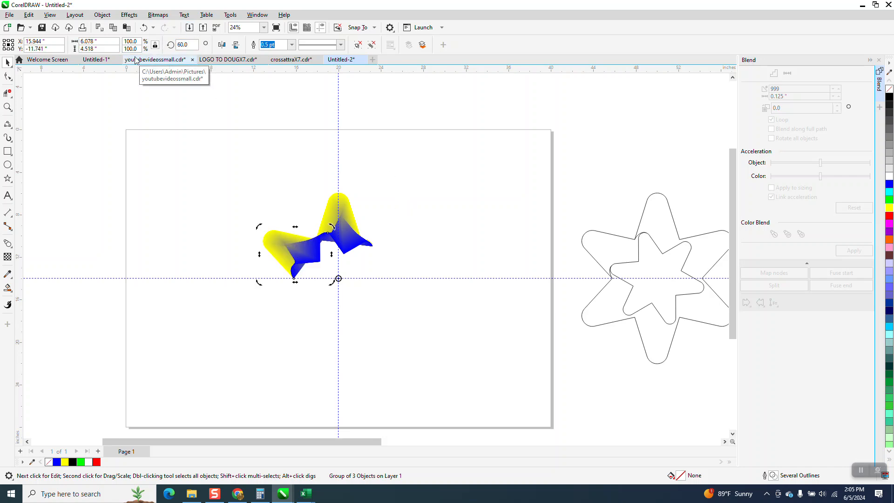
key(ctrl+r)
key(ctrl+r)
key(ctrl+r)
key(ctrl+r)
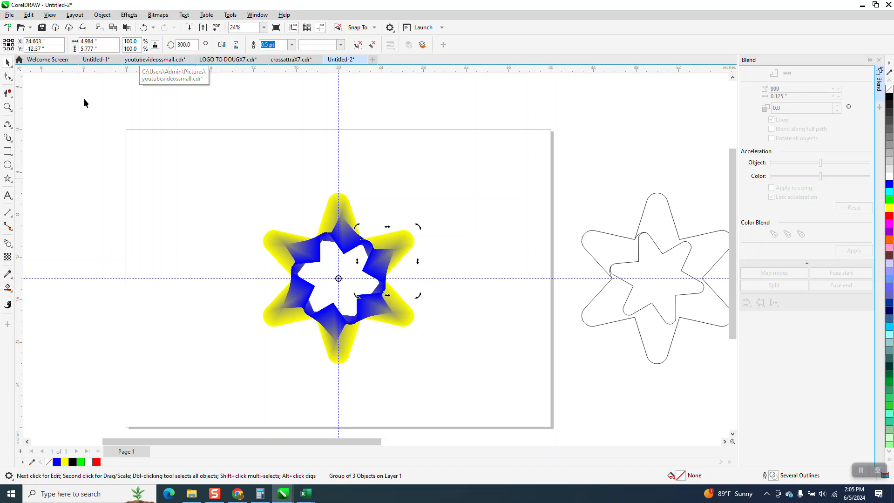
key(z)
drag(510, 389, 532, 406)
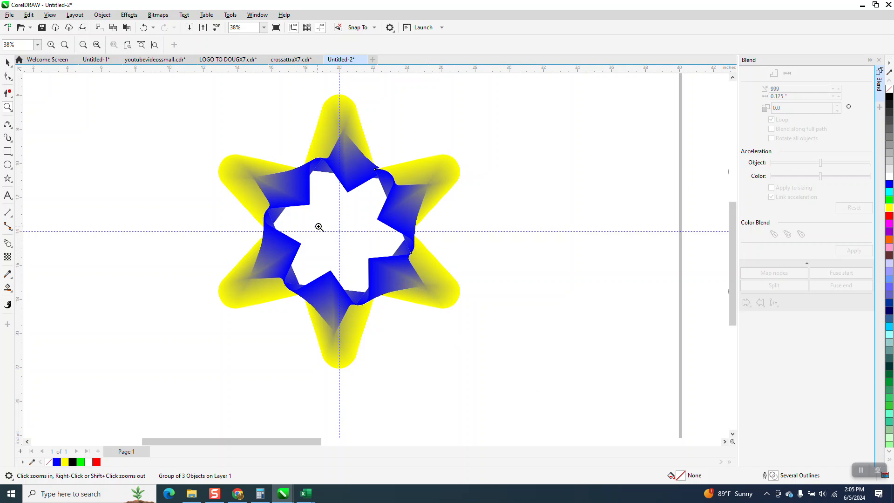
Step: Undo the rotated copies, the move, the grouping and the blend, back to the plain yellow and blue paths, and deselect them
click(144, 27)
click(144, 28)
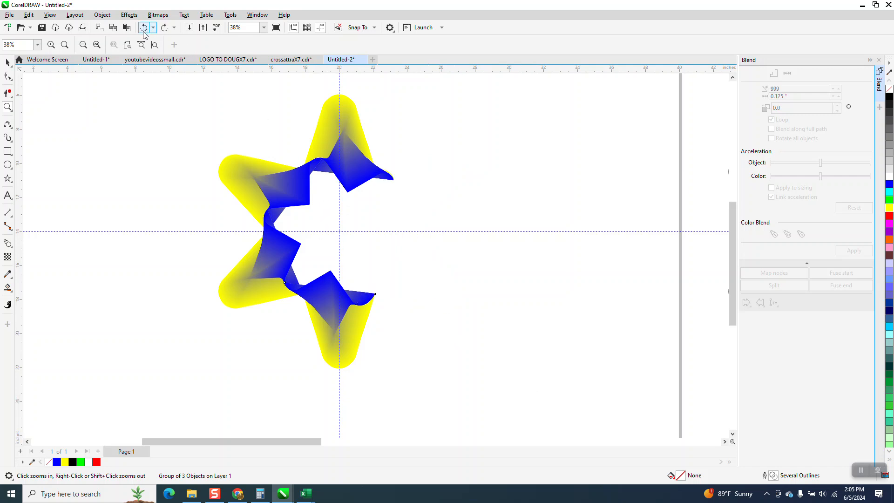
click(143, 29)
click(144, 29)
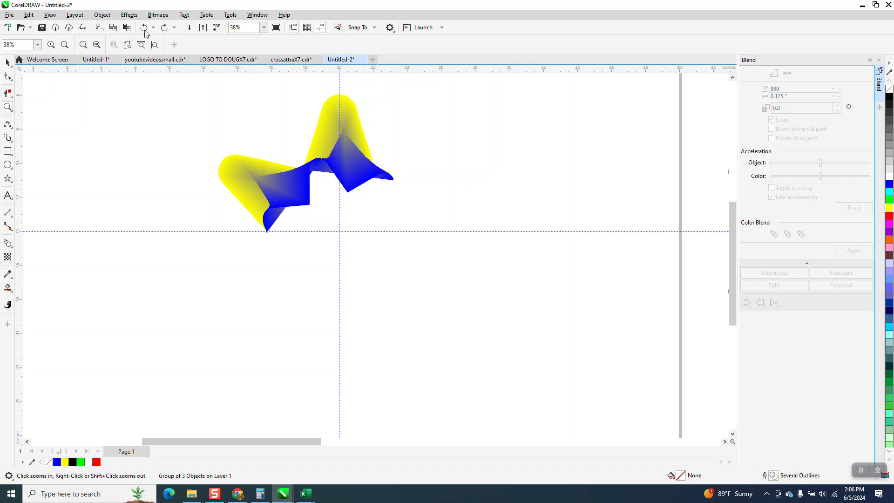
click(144, 29)
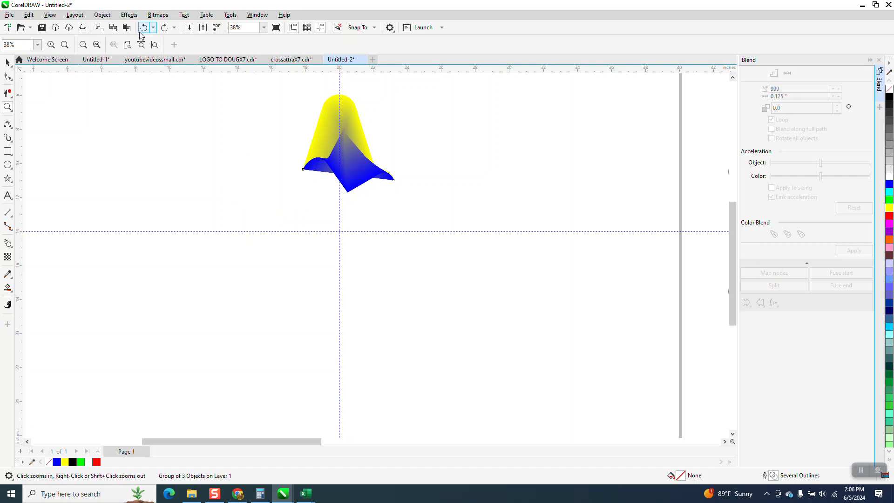
click(143, 29)
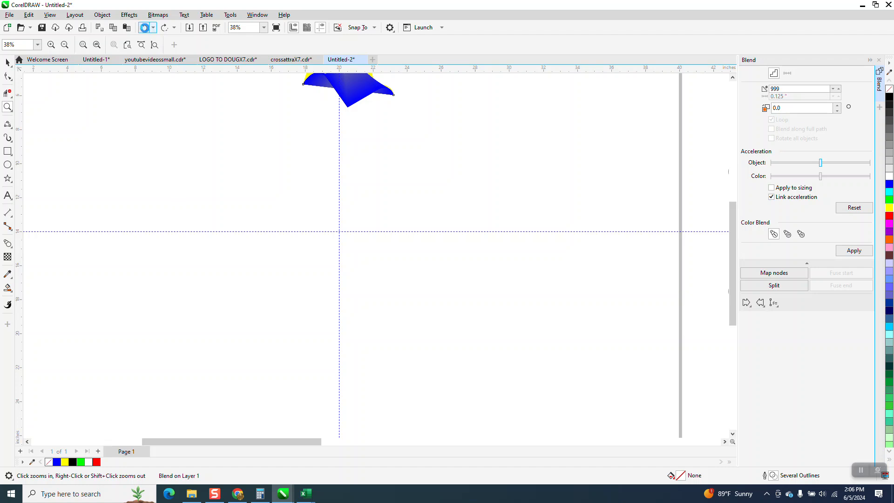
click(144, 28)
right_click(251, 235)
click(7, 62)
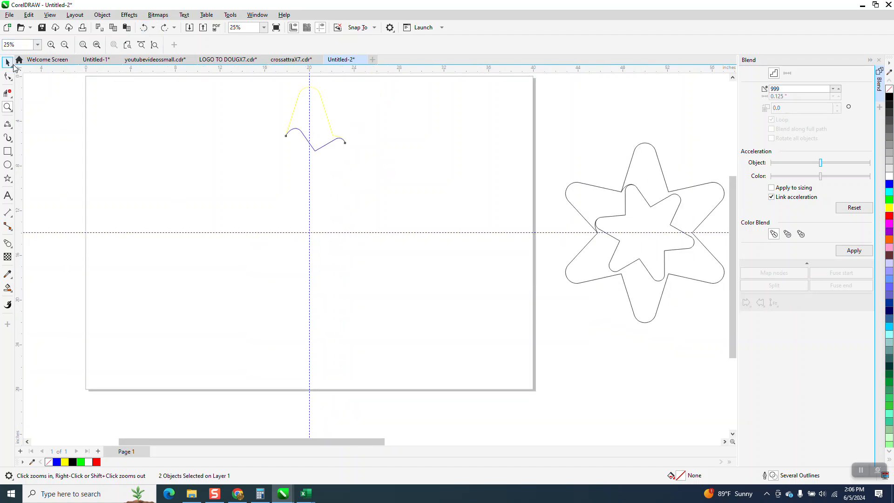
click(164, 126)
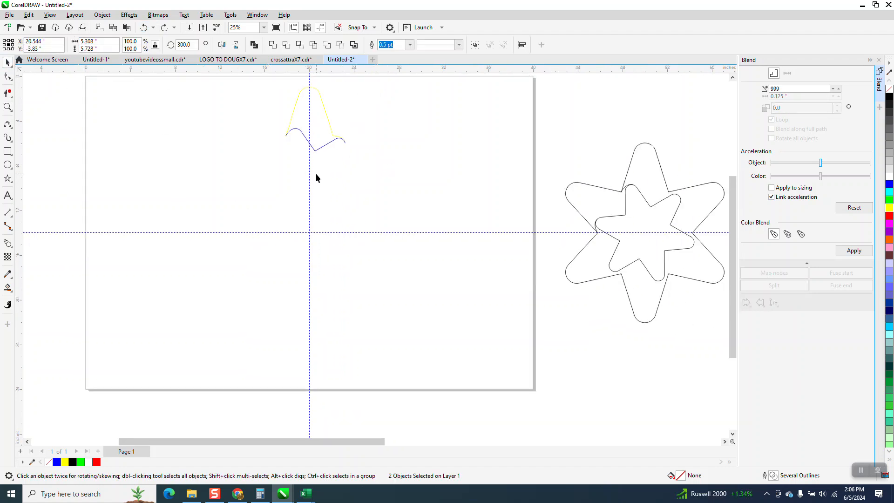
Step: Change the inner path's outline to red and the outer path's outline to orange
click(328, 143)
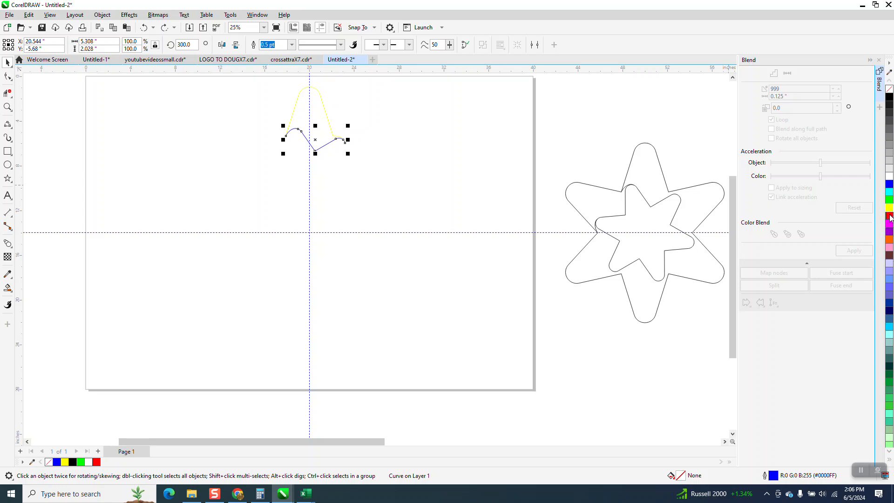
click(320, 100)
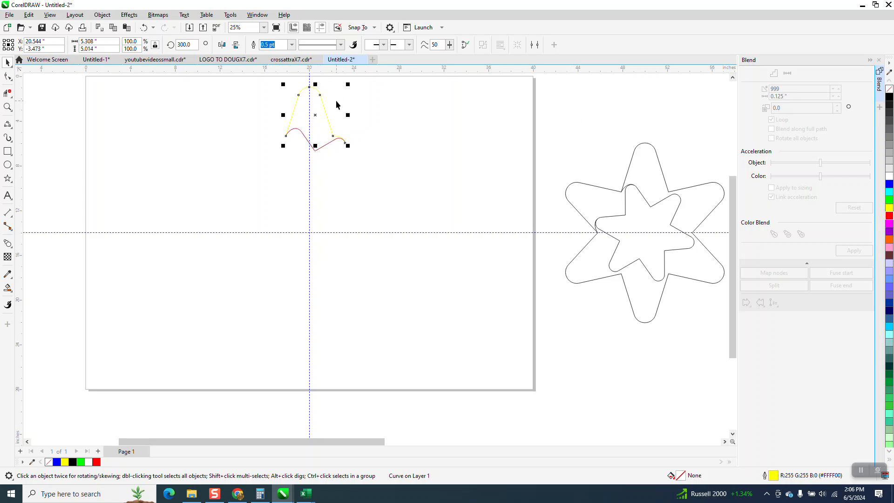
right_click(888, 241)
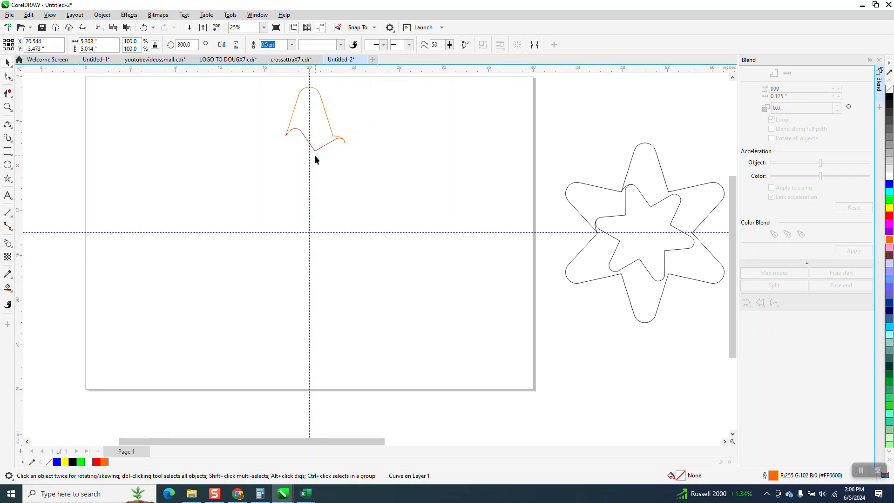
Step: Give the petal's inner path a purple (#CC33FF) fill and a matching purple outline
click(317, 149)
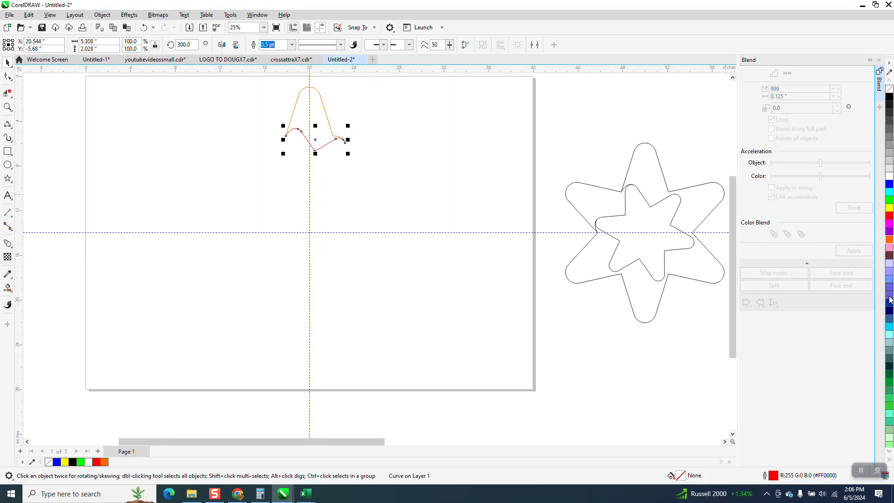
scroll(890, 326, down, 5)
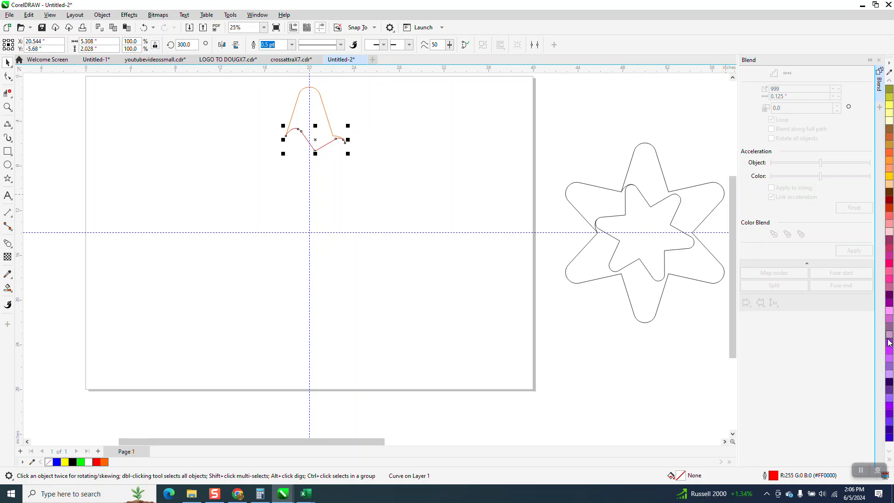
click(890, 351)
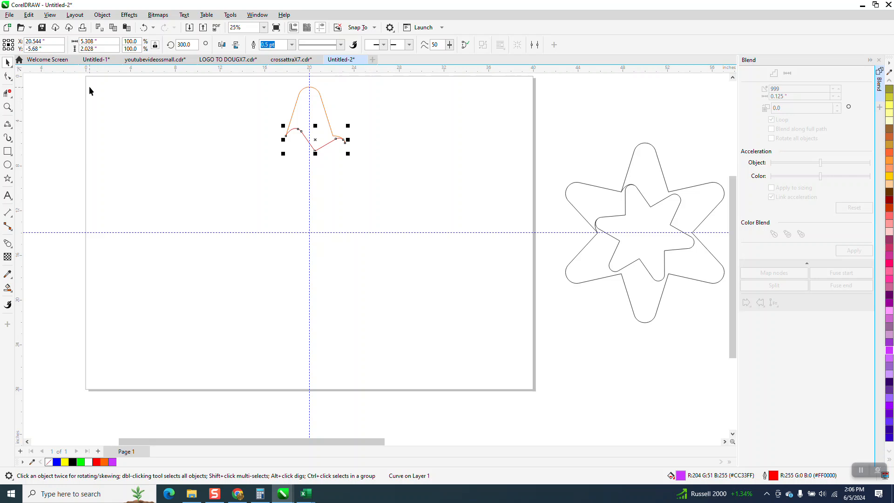
click(7, 108)
drag(265, 86, 437, 228)
drag(169, 178, 251, 220)
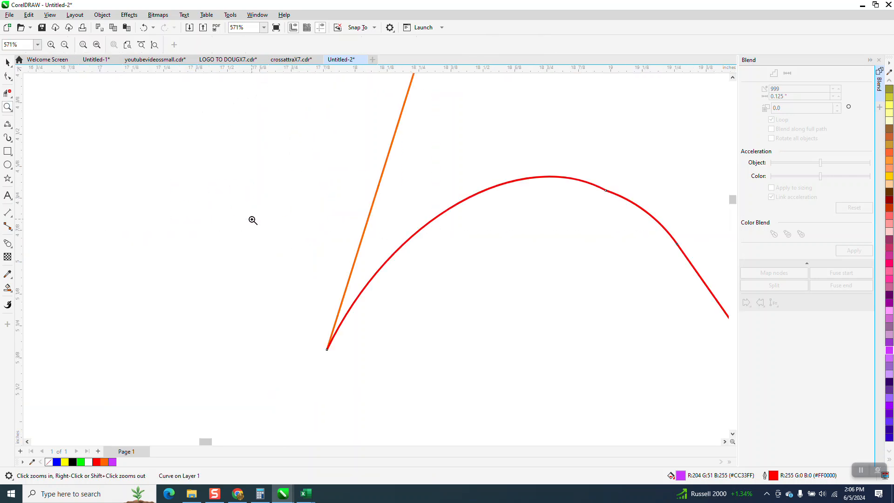
key(space)
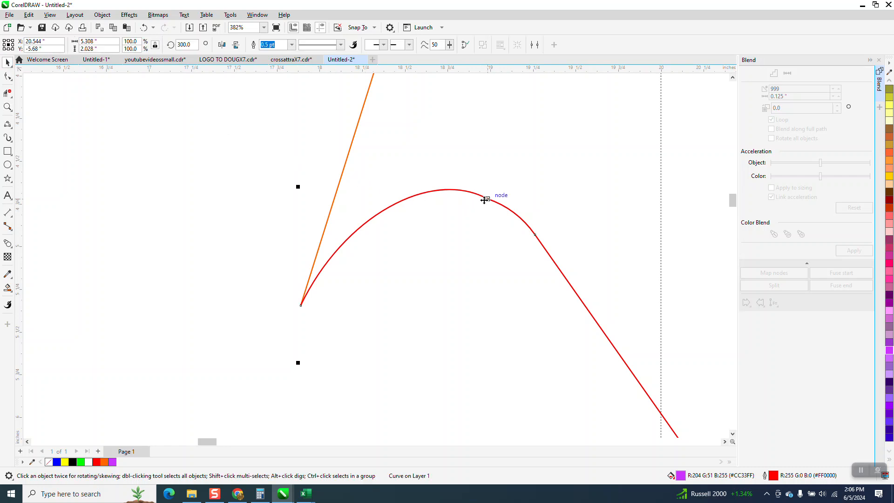
right_click(889, 352)
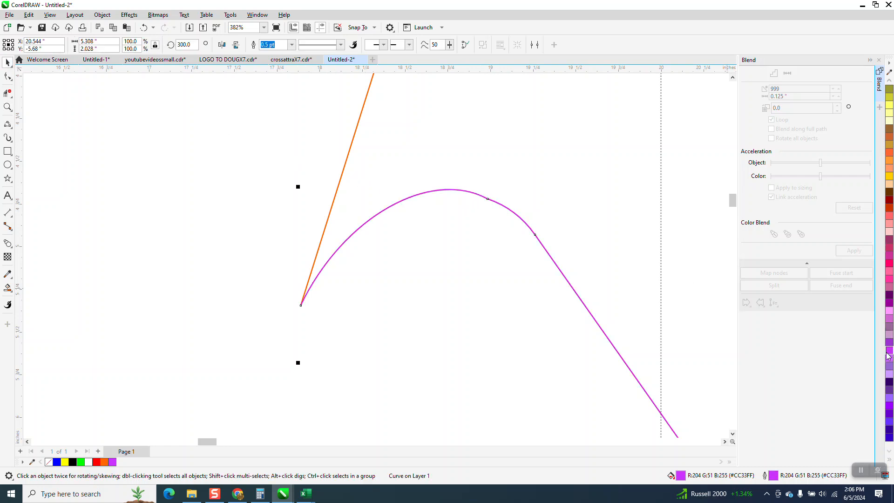
Step: Try blending the orange outer path with the purple inner path in 999 steps, and undo the blend
scroll(459, 222, down, 6)
drag(380, 92, 545, 300)
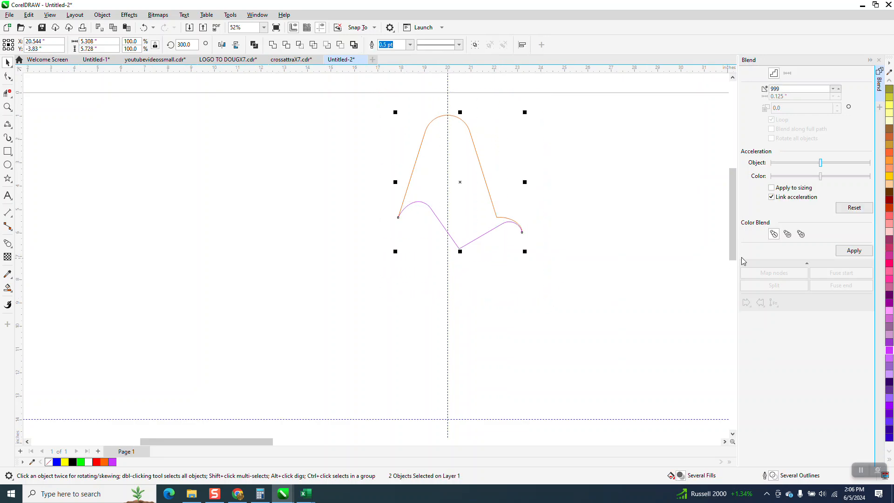
click(853, 250)
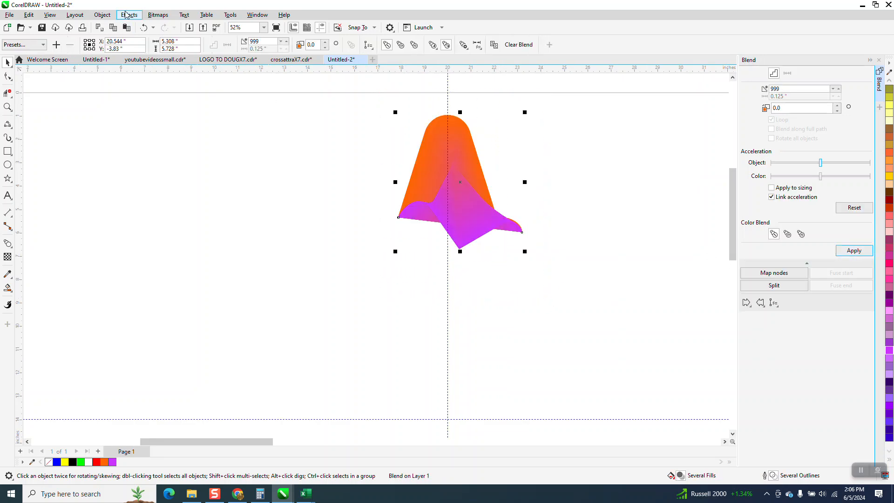
click(143, 27)
Step: Recolor the orange outer path yellow and blend it with the purple inner path using 999 steps
click(473, 141)
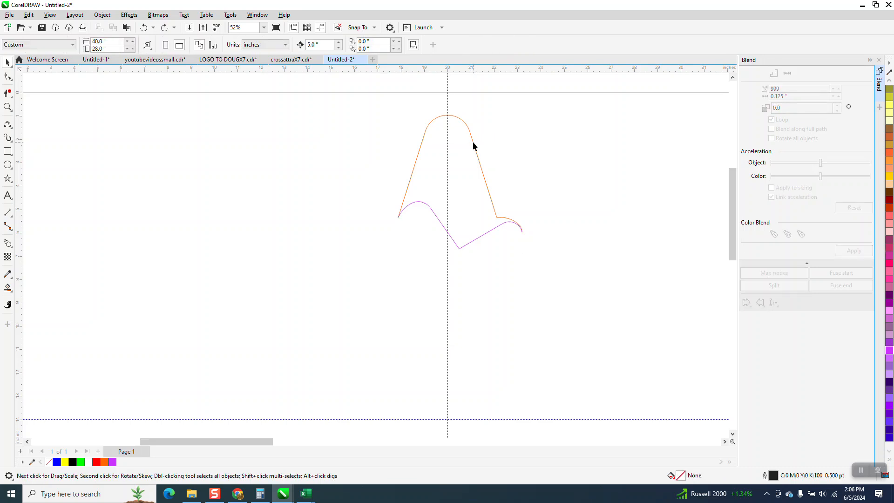
click(890, 82)
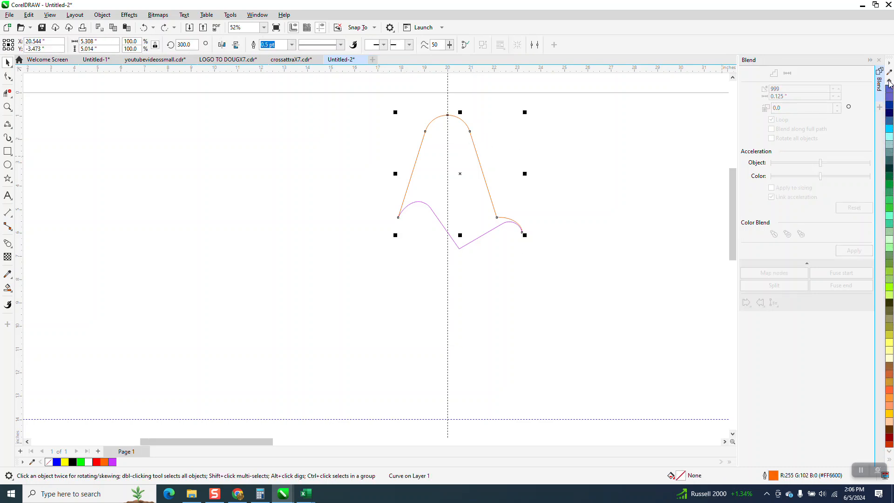
right_click(888, 176)
drag(324, 90, 620, 321)
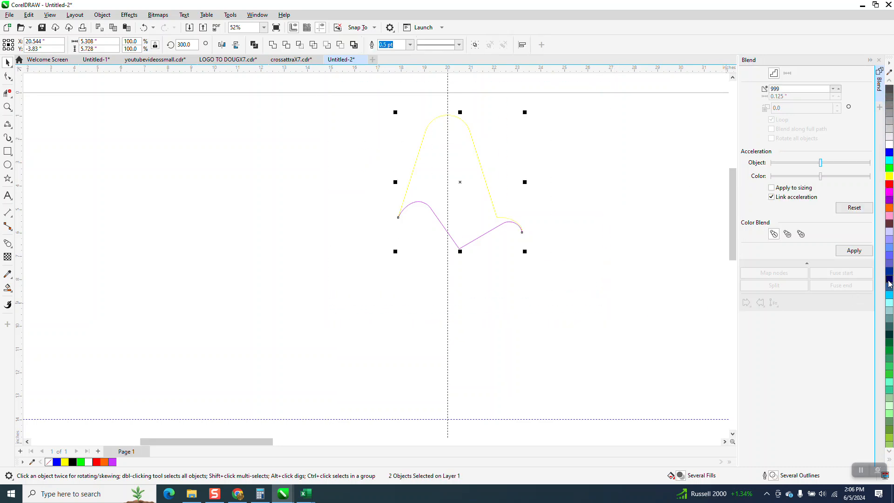
click(853, 251)
scroll(422, 241, down, 1)
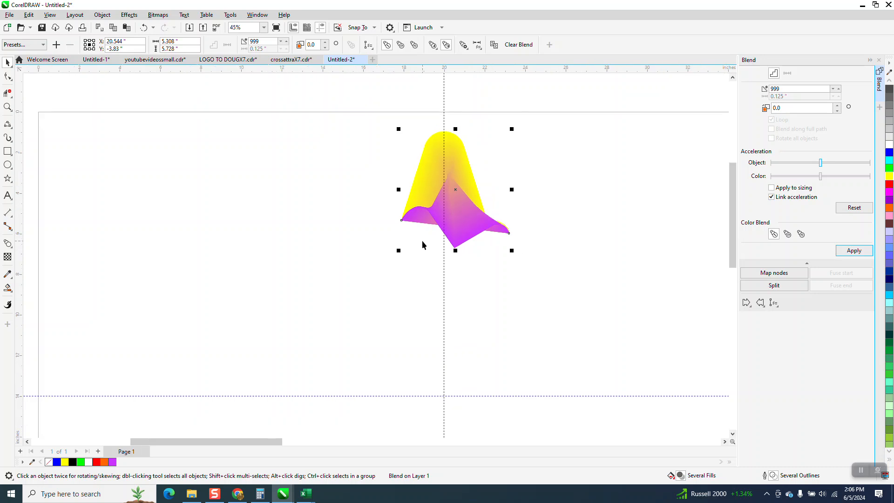
Step: Delete the yellow-and-purple blended petal from the page
scroll(418, 221, down, 1)
scroll(418, 221, down, 2)
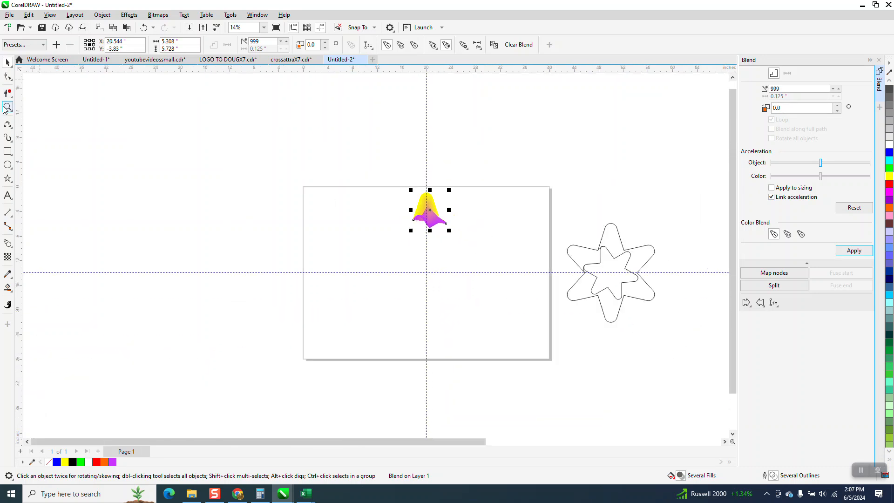
drag(429, 190, 470, 234)
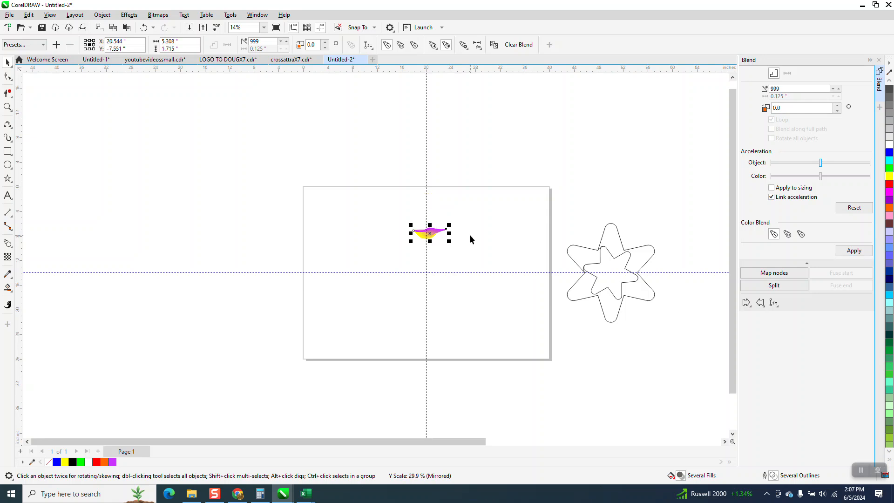
key(Delete)
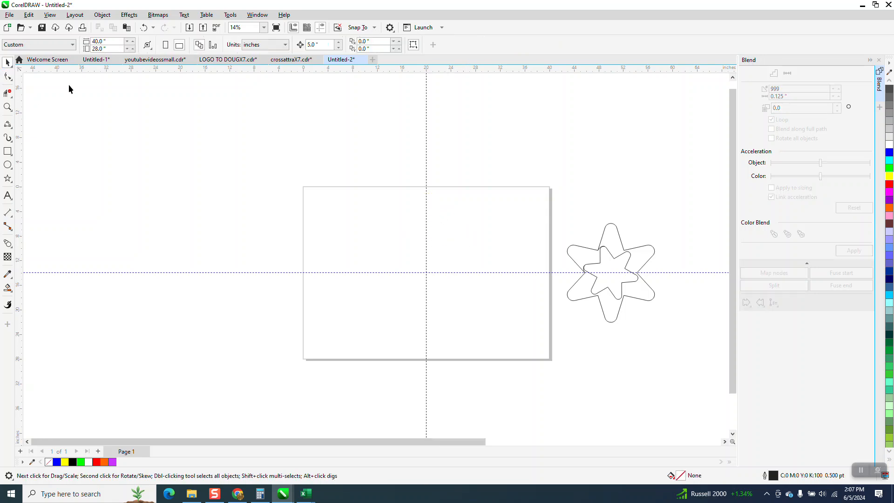
Step: Move the spare star outlines and their connecting curves onto the page, centered on the guideline intersection
drag(688, 359, 689, 359)
key(Left)
key(Left)
key(Left)
key(Left)
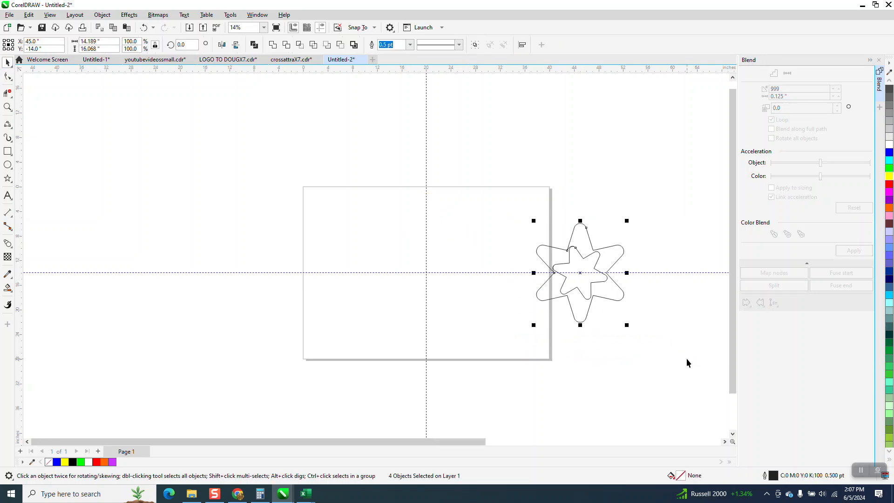
key(Left)
key(Left)
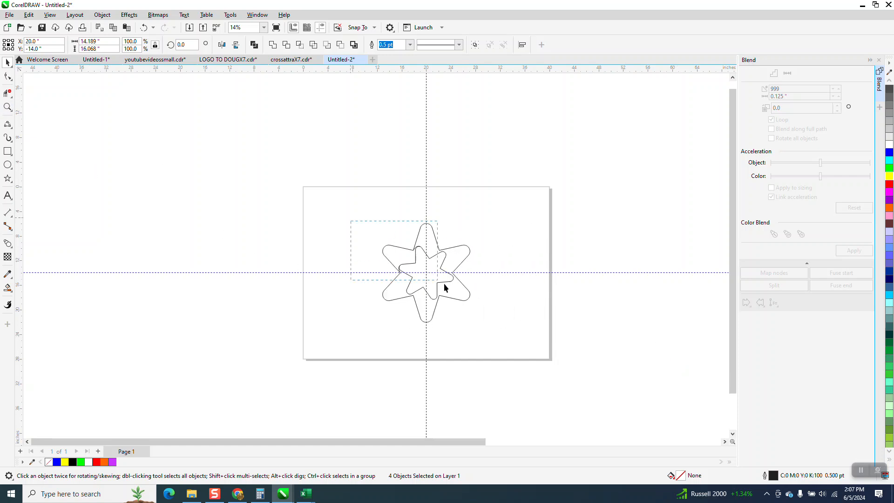
drag(350, 225, 542, 333)
key(Escape)
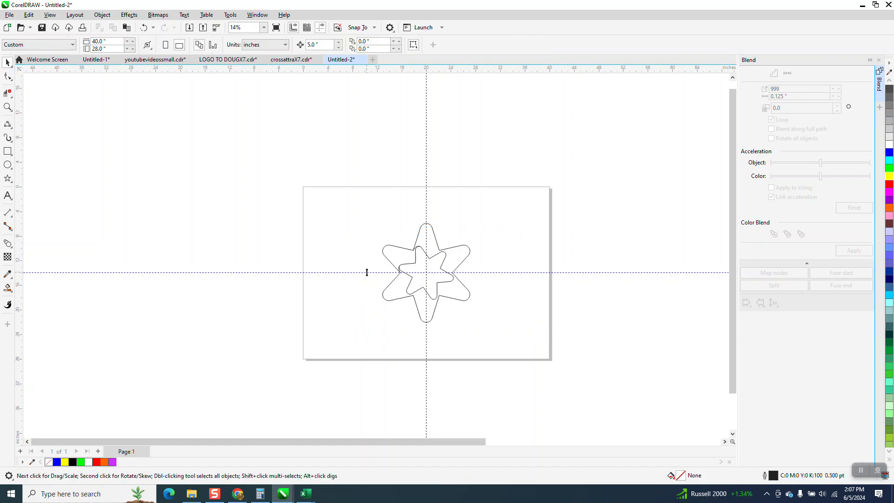
Step: Delete the two old short connecting curves between the inner and outer star outlines
click(399, 273)
key(Escape)
click(416, 251)
click(117, 143)
Step: Draw a 3-point curve about 3.05 by 2.61 inches from the inner star's upper notch to the outer star's upper-left notch, bulging upward
click(7, 107)
drag(359, 212, 532, 357)
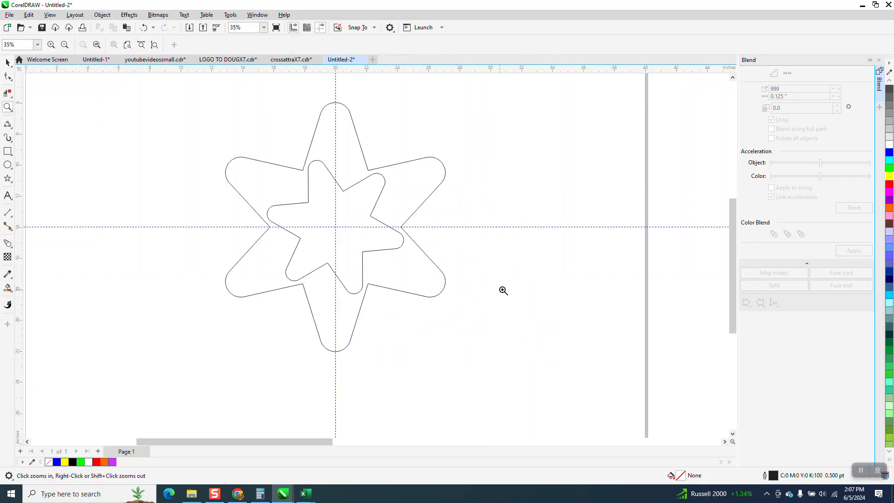
click(12, 132)
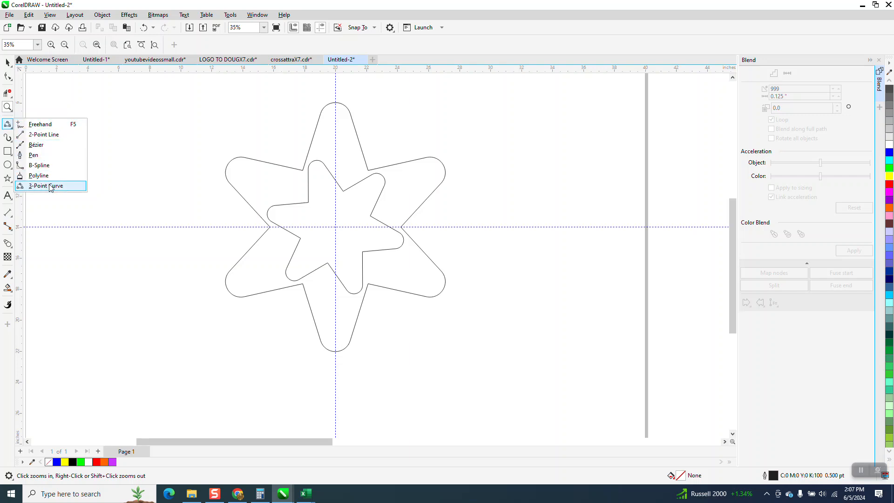
click(35, 185)
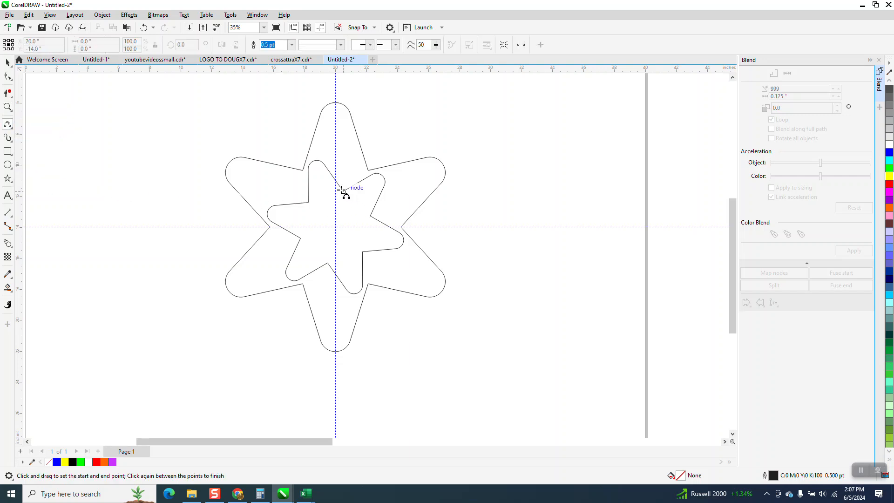
drag(343, 192, 303, 173)
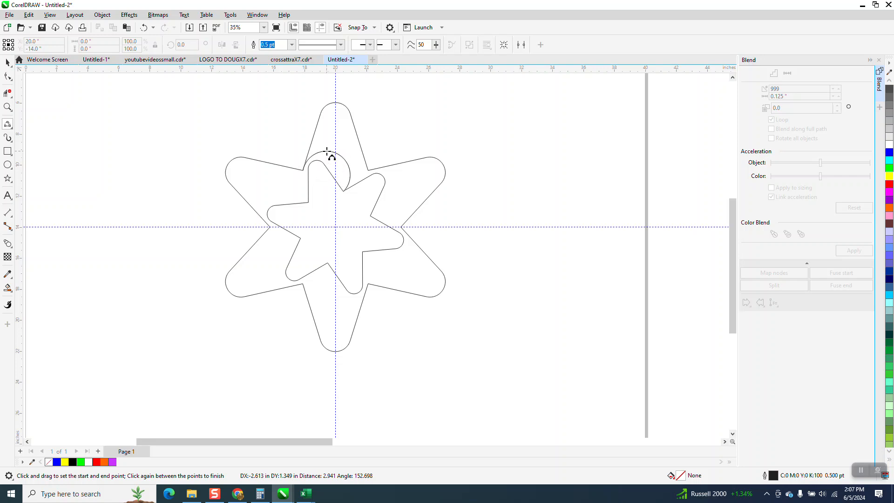
click(327, 153)
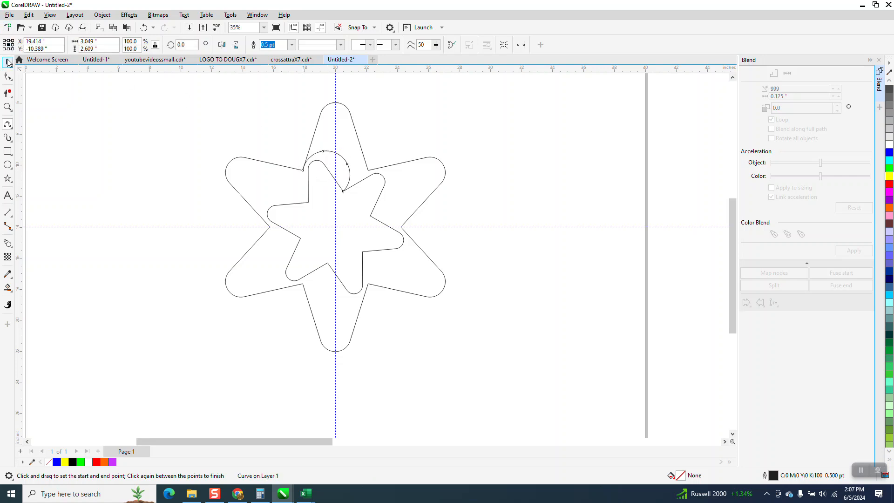
Step: Create a copy of the arc rotated 60 degrees around the star's center
click(8, 62)
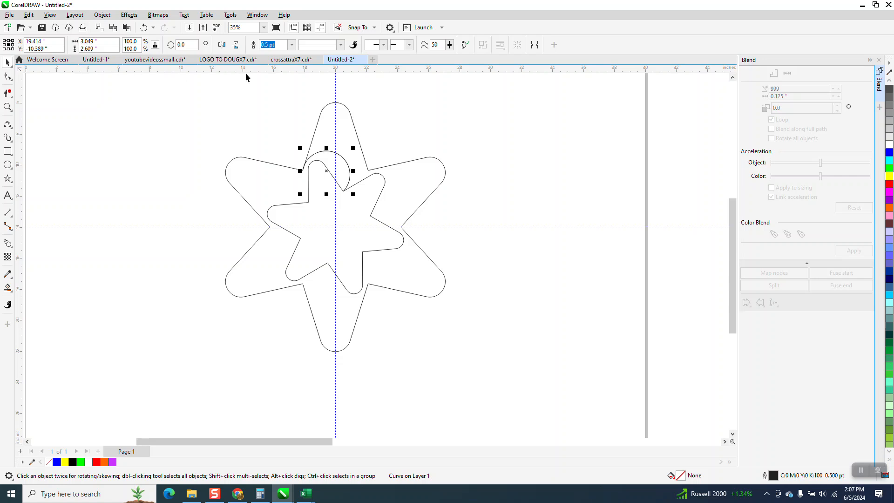
text(60)
key(Return)
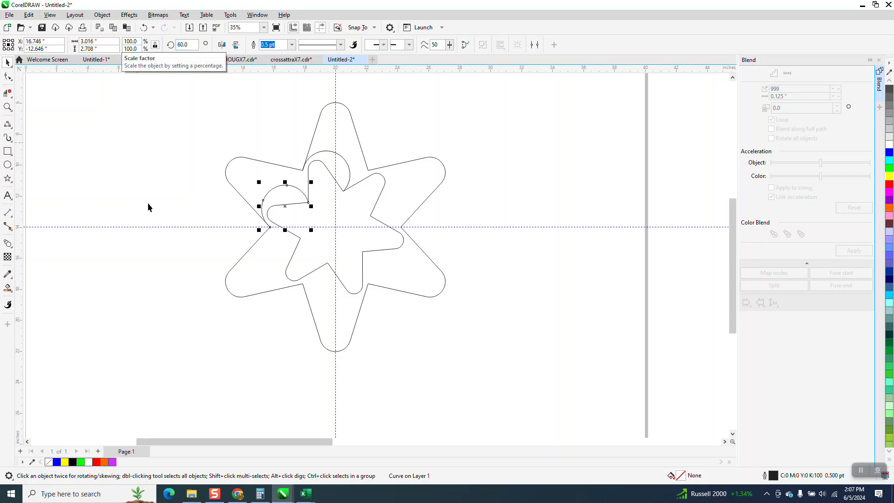
Step: Smart-fill the upper-left petal region enclosed by the stars and arcs in blue, and move the filled shape 15 inches left
click(8, 287)
click(300, 183)
scroll(317, 187, down, 2)
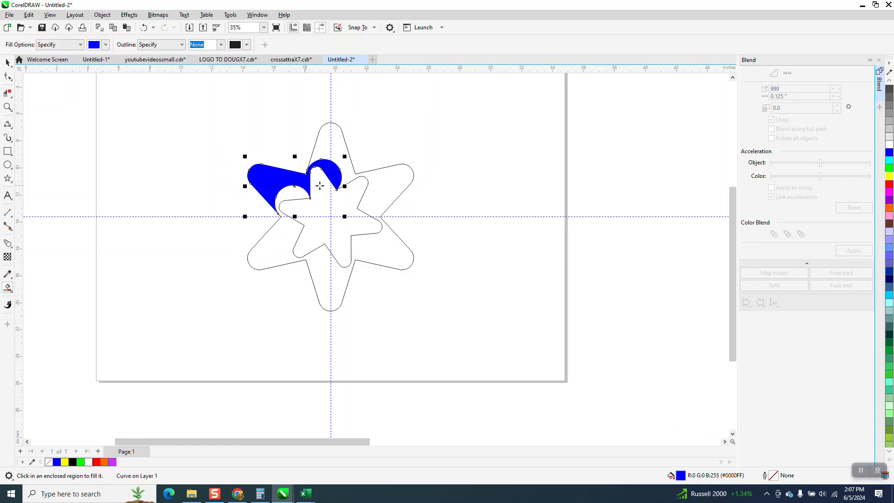
click(9, 63)
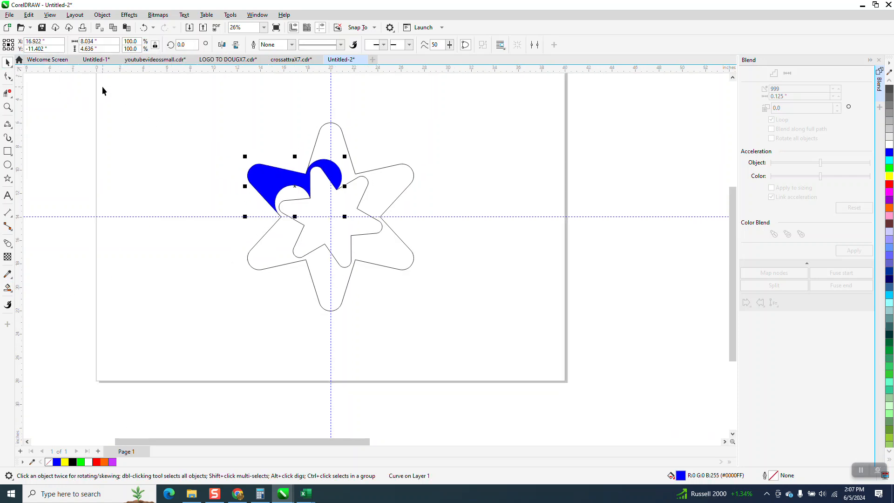
key(Left)
key(Left)
key(Left)
Step: Give the moved petal shape a dark gray (#333333) outline and remove its fill
click(889, 81)
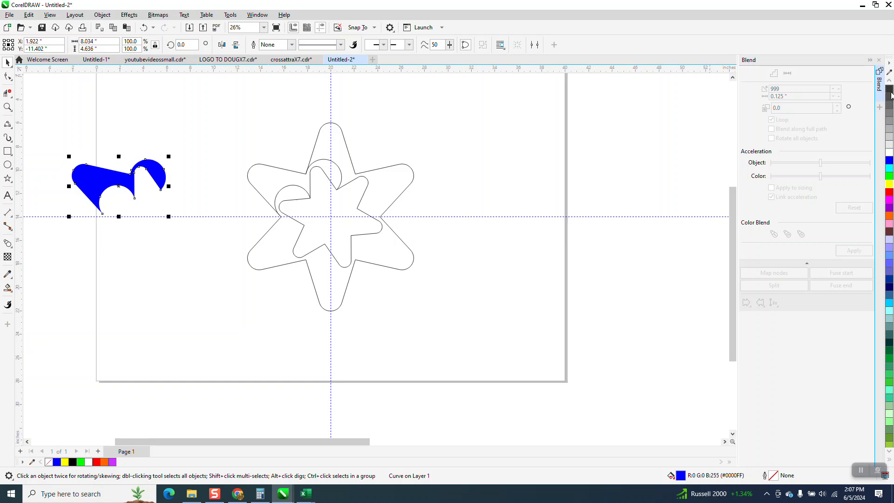
right_click(889, 90)
click(890, 83)
click(890, 82)
click(890, 81)
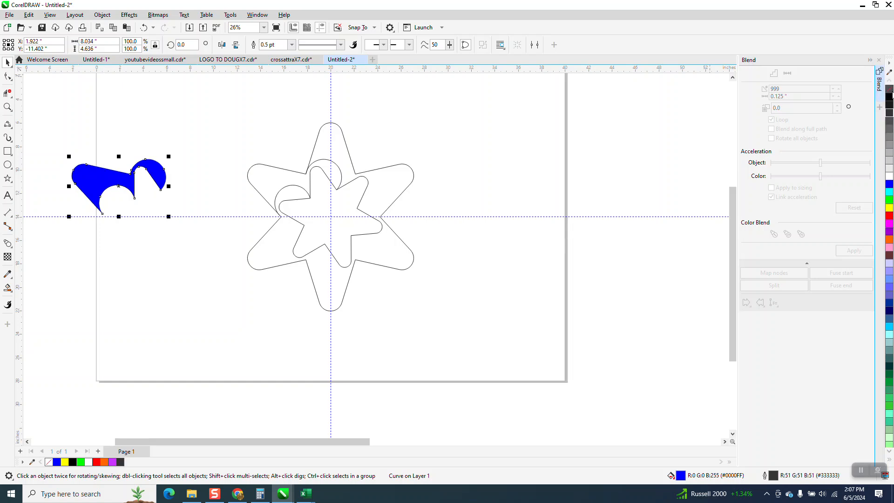
click(889, 89)
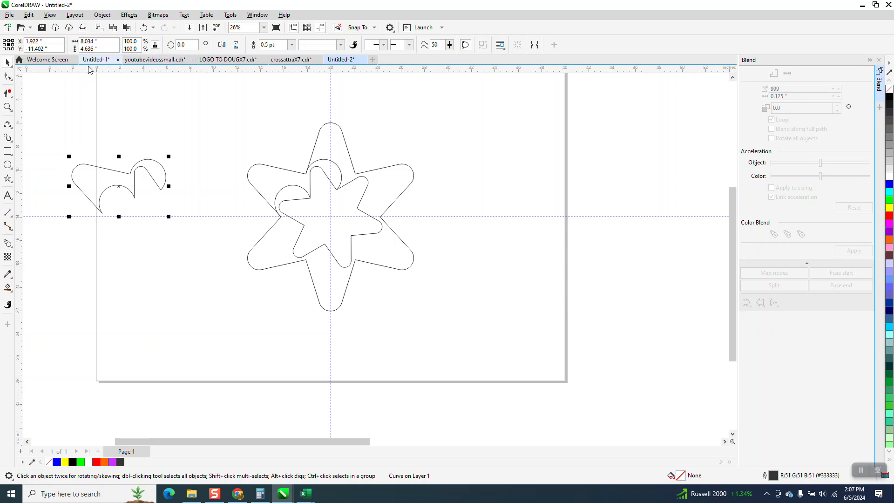
Step: Break the petal outline at its lower-left tip node and at the lower end node of the upper arc
click(8, 108)
drag(50, 136, 296, 269)
click(8, 76)
click(187, 284)
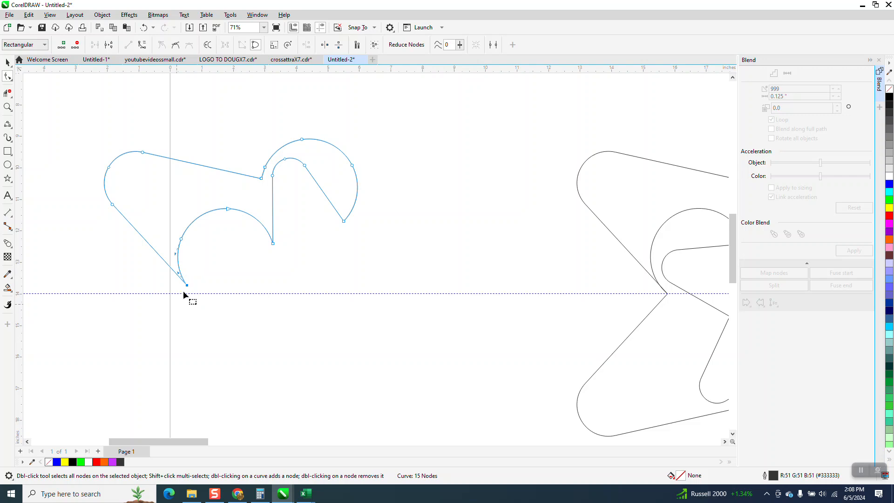
right_click(186, 287)
click(240, 324)
drag(377, 207, 326, 241)
right_click(344, 222)
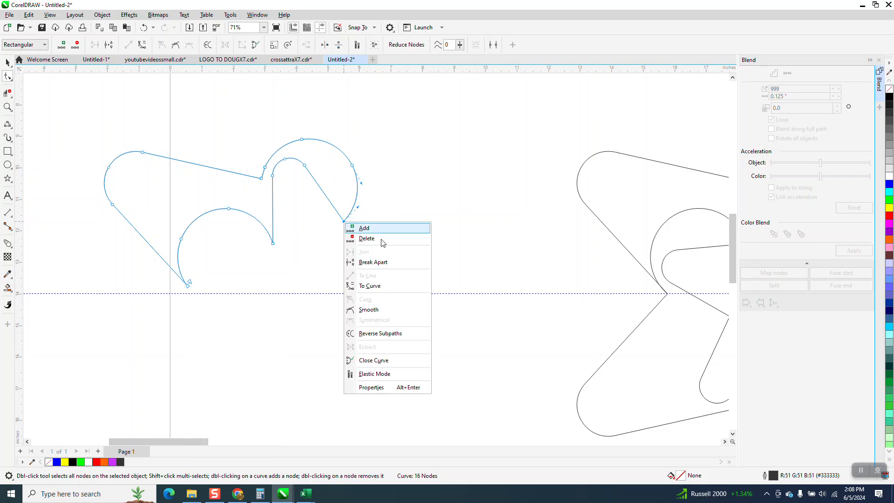
click(368, 262)
Step: Break the split petal curve apart into separate outer and inner paths
drag(61, 87, 385, 291)
click(8, 62)
drag(70, 108, 442, 328)
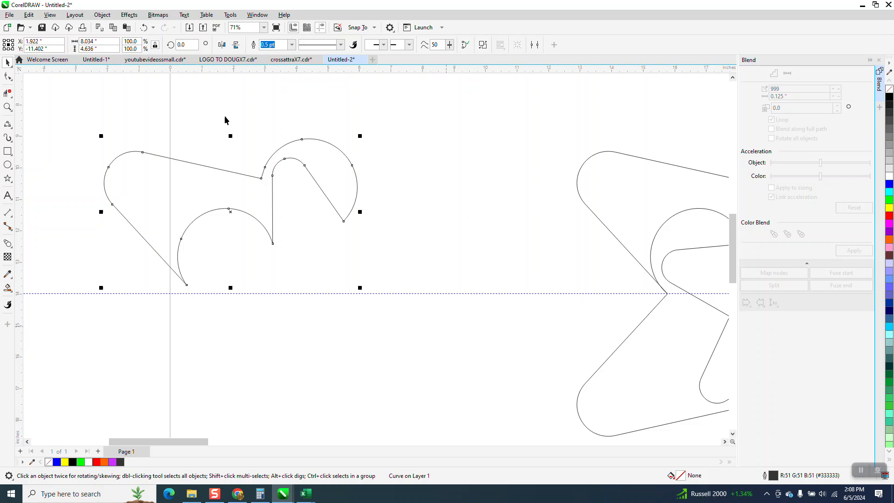
click(102, 15)
click(145, 232)
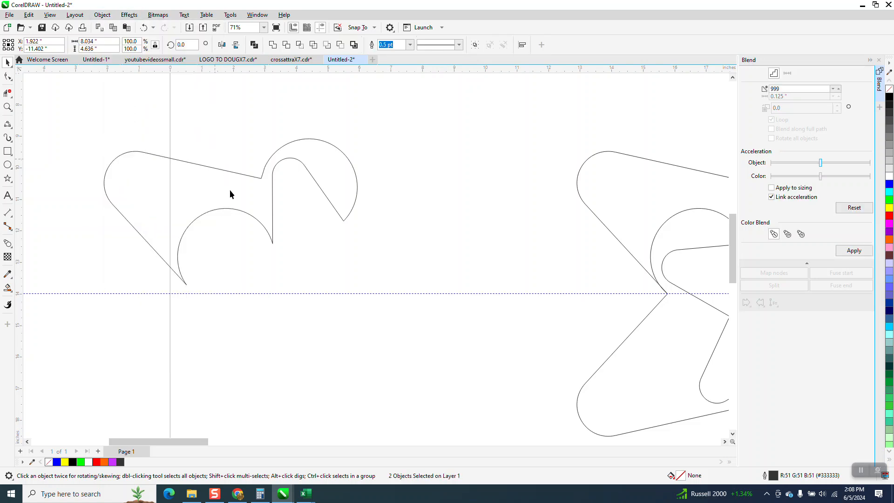
Step: Color the petal's inner path outline yellow and its outer path outline blue
click(168, 121)
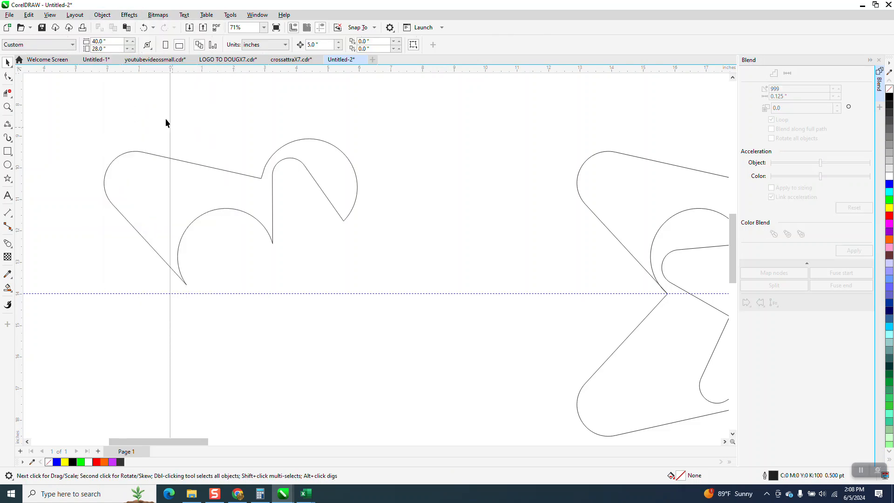
click(221, 208)
right_click(888, 208)
click(327, 140)
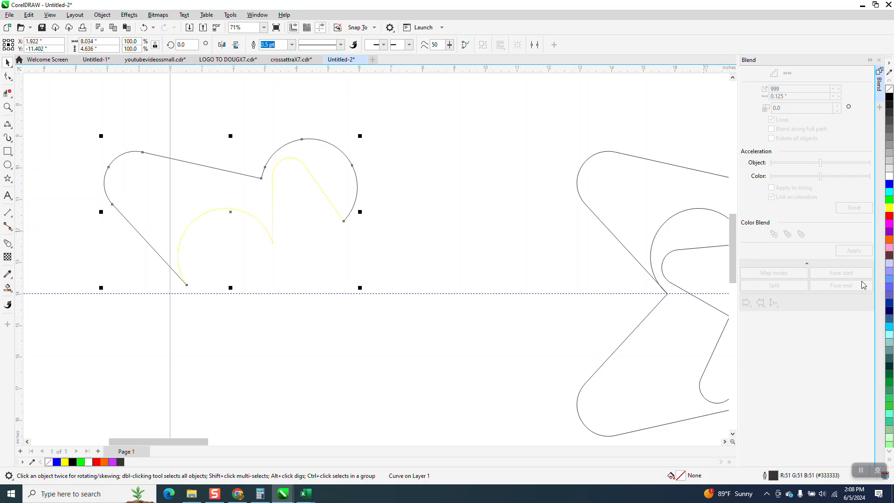
right_click(889, 185)
Step: Set both petal paths to a 2.0 pt outline and blend them in 999 steps
drag(93, 110, 504, 371)
click(410, 45)
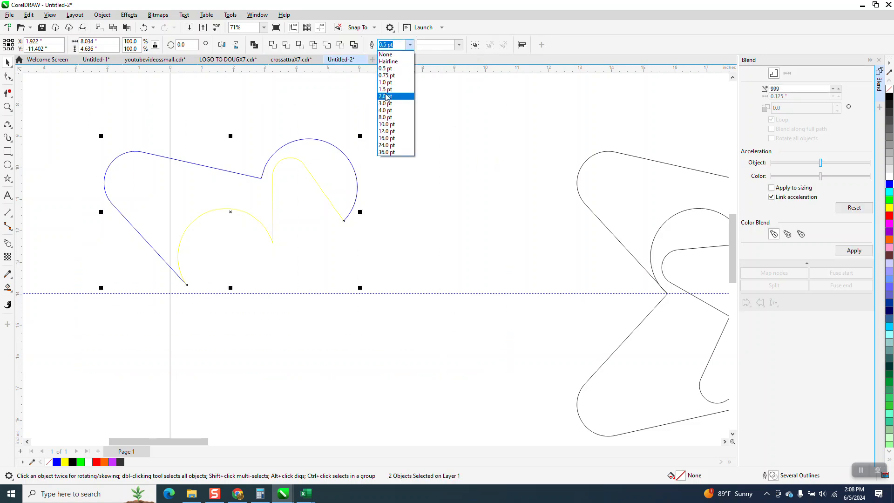
click(385, 96)
drag(76, 106, 470, 345)
click(848, 250)
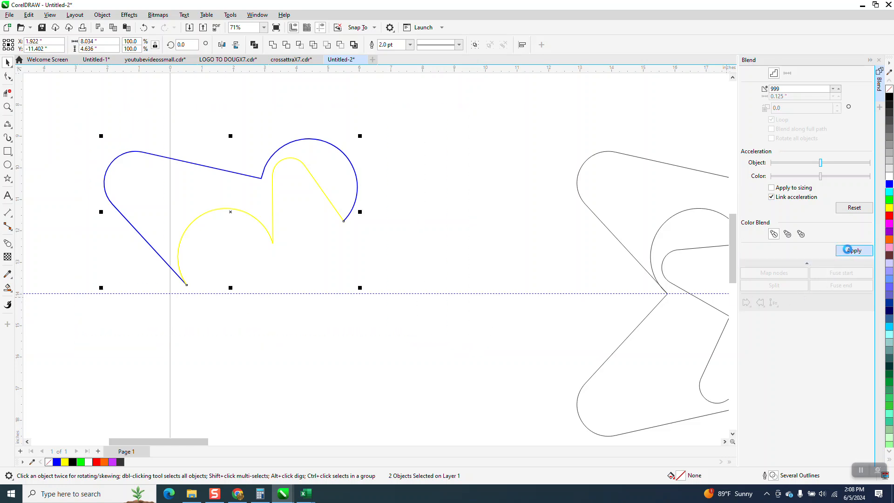
scroll(241, 133, down, 3)
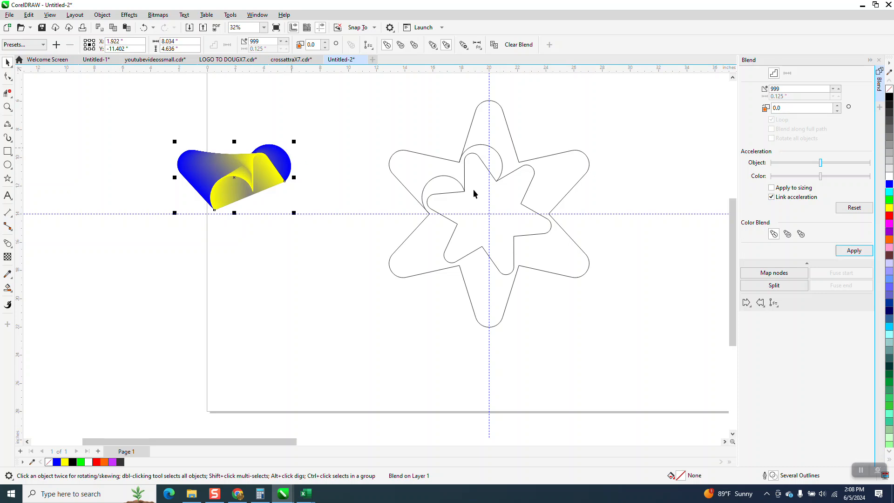
Step: Move the star outlines and arcs 25 inches right, off the page
drag(370, 92, 660, 362)
key(Right)
key(Right)
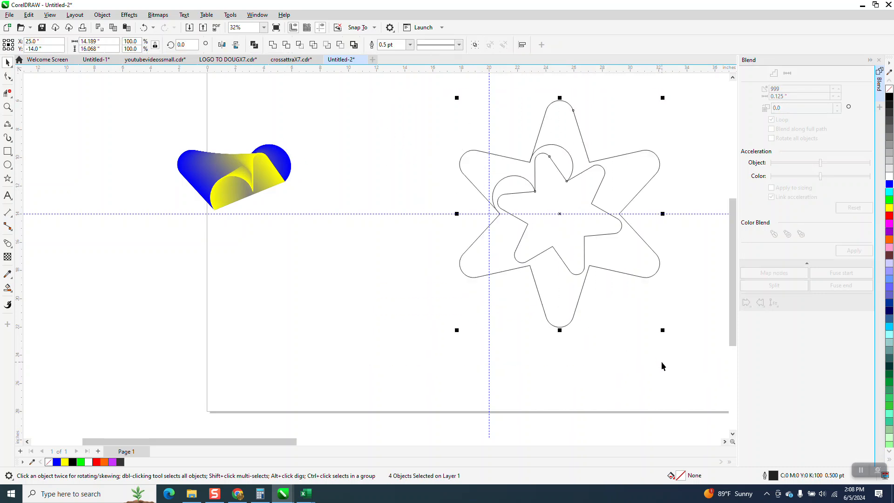
key(Right)
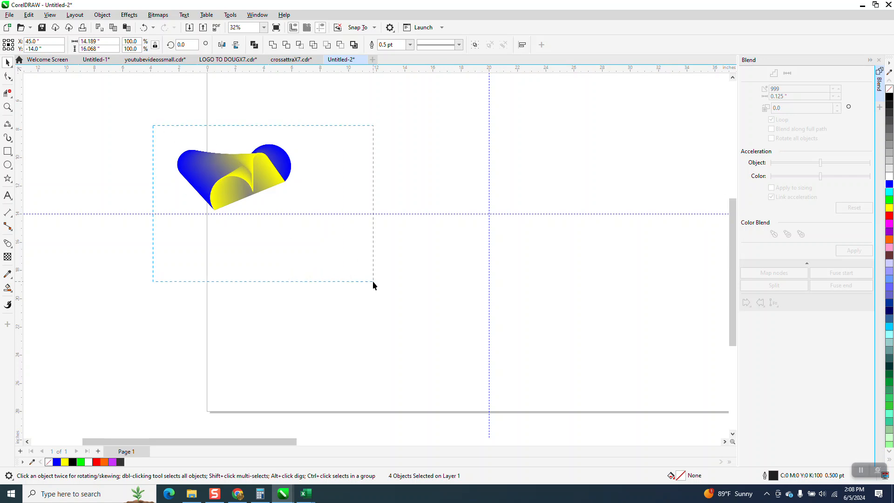
Step: Move the blended petal 15 inches right, back to its original place beside the guideline intersection
drag(372, 280, 374, 281)
key(Right)
key(Right)
key(Right)
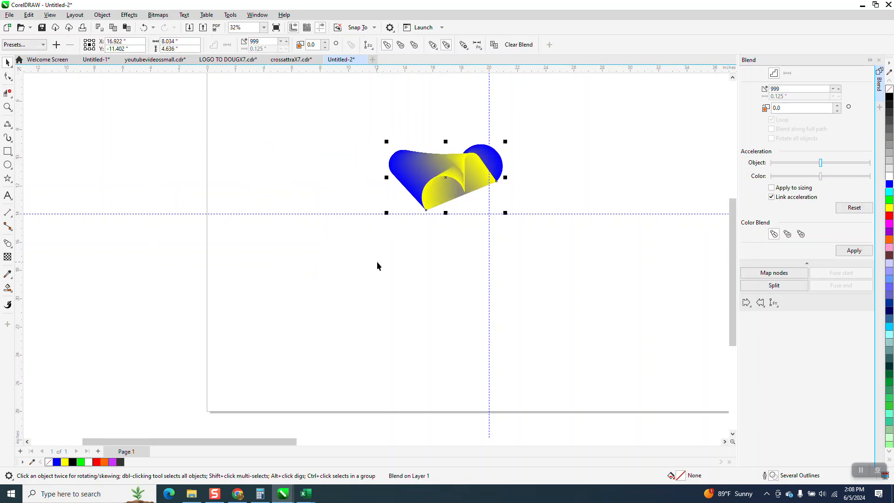
Step: Place a spare copy of the blended petal off the page's left edge, and group the petal on the page
drag(450, 183, 108, 257)
drag(347, 124, 627, 285)
key(ctrl+g)
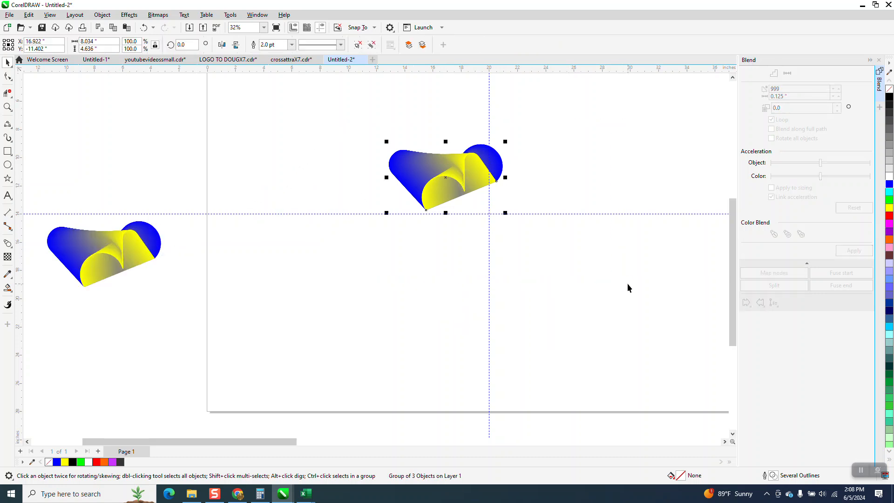
Step: Set the petal's rotation center on the guideline intersection and create a copy rotated 60 degrees
click(449, 186)
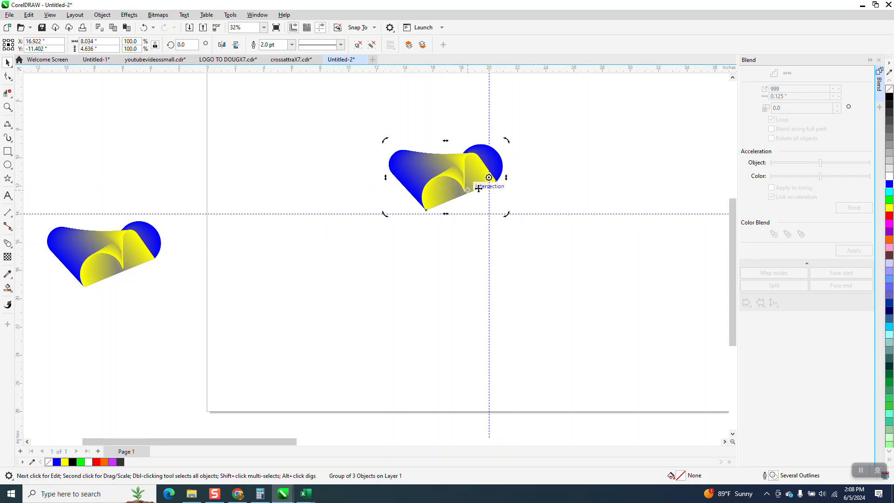
drag(489, 177, 489, 211)
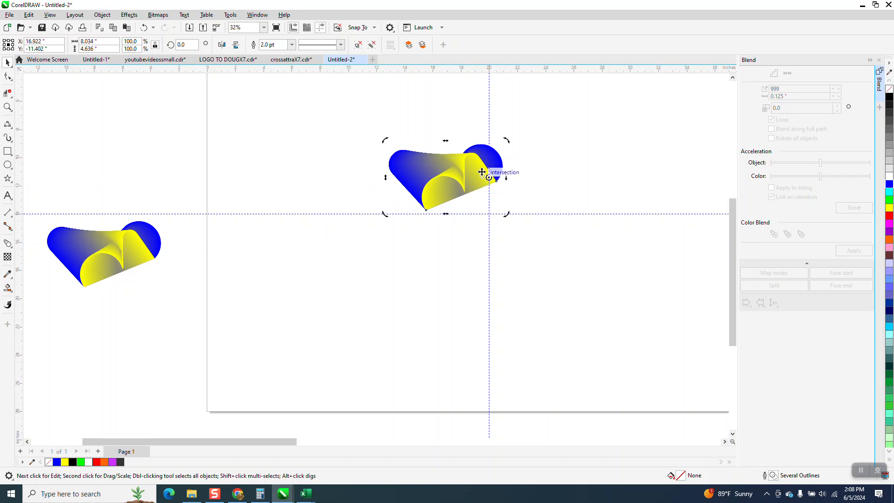
click(186, 45)
text(60)
key(Return)
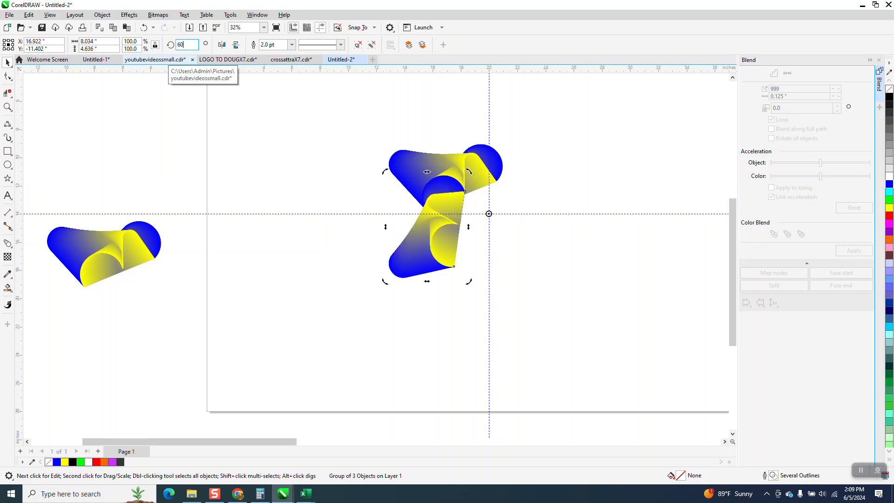
Step: Repeat the 60-degree rotated duplication four more times to complete the six-petal star
key(ctrl+r)
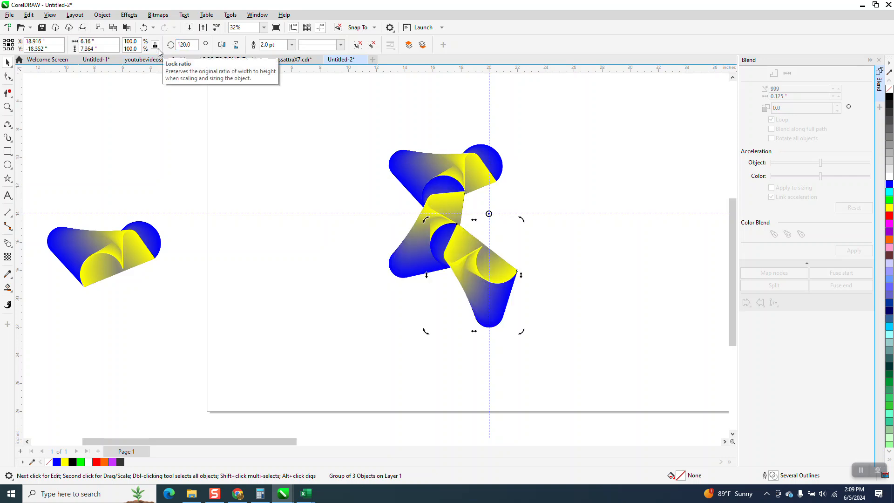
key(ctrl+r)
key(ctrl+r)
key(ctrl+r)
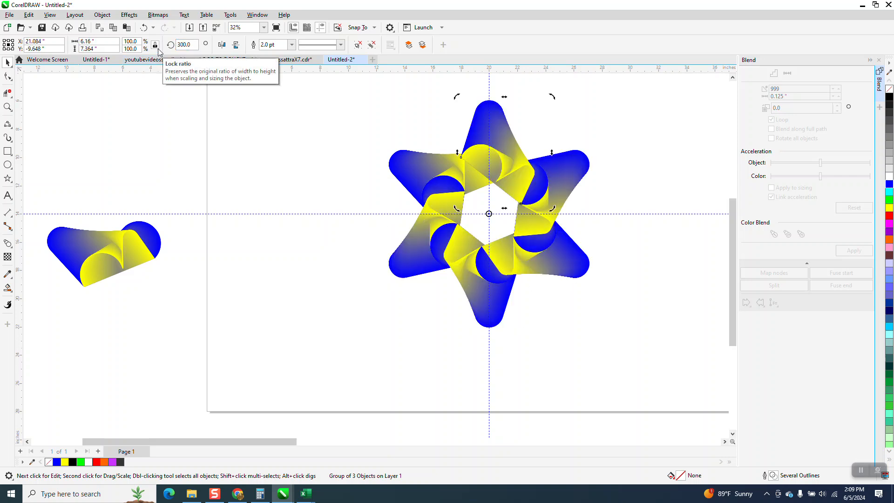
click(300, 223)
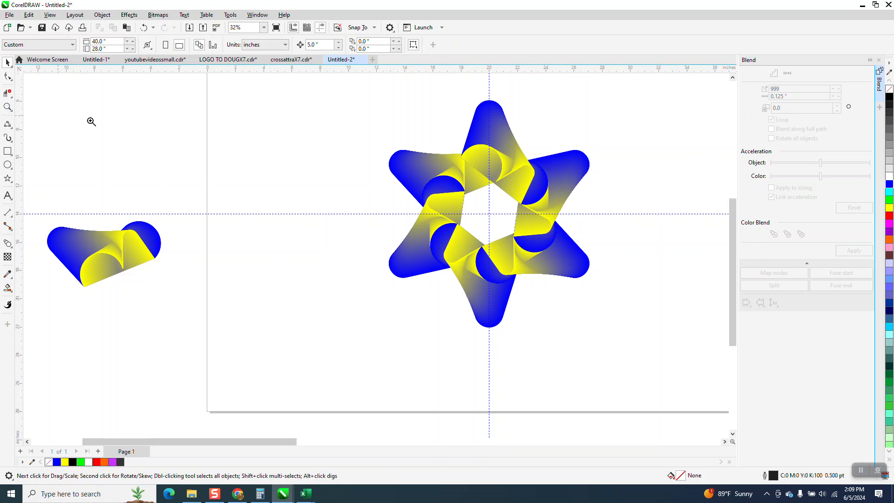
key(z)
drag(395, 191, 608, 331)
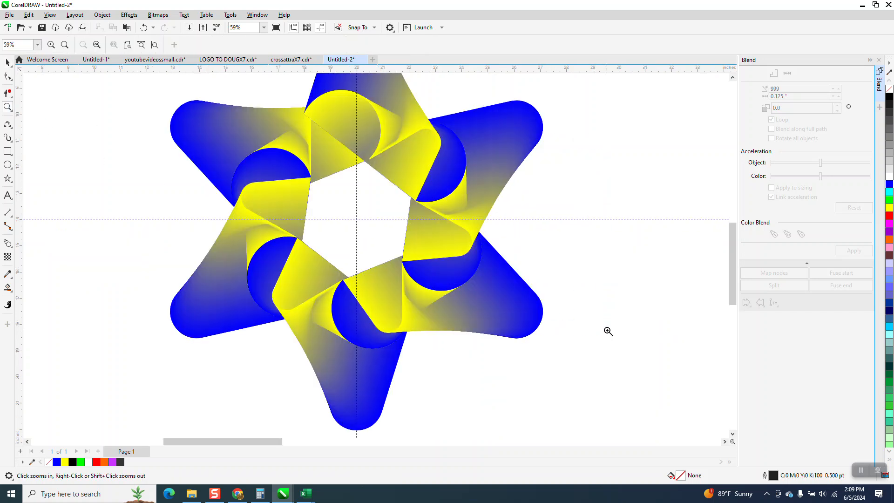
right_click(475, 255)
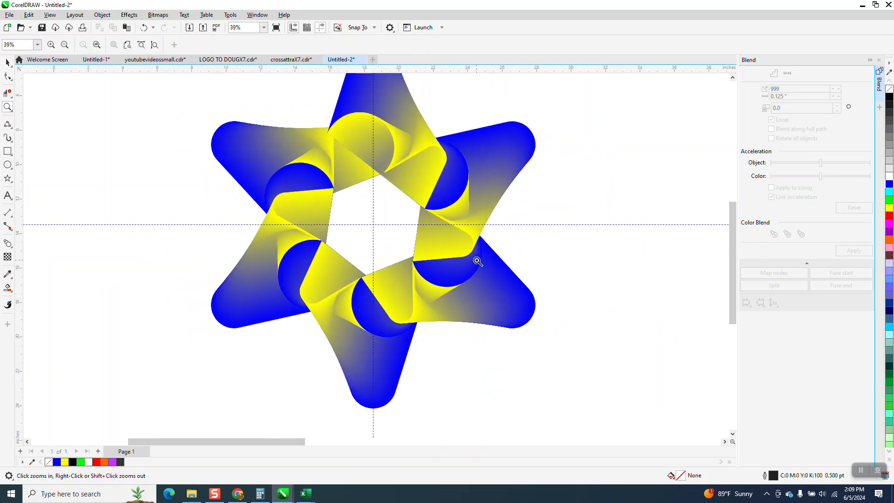
right_click(477, 260)
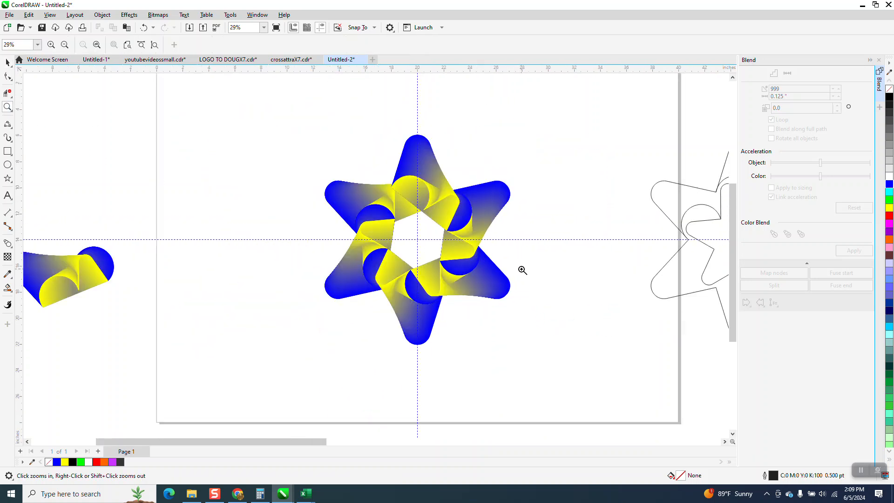